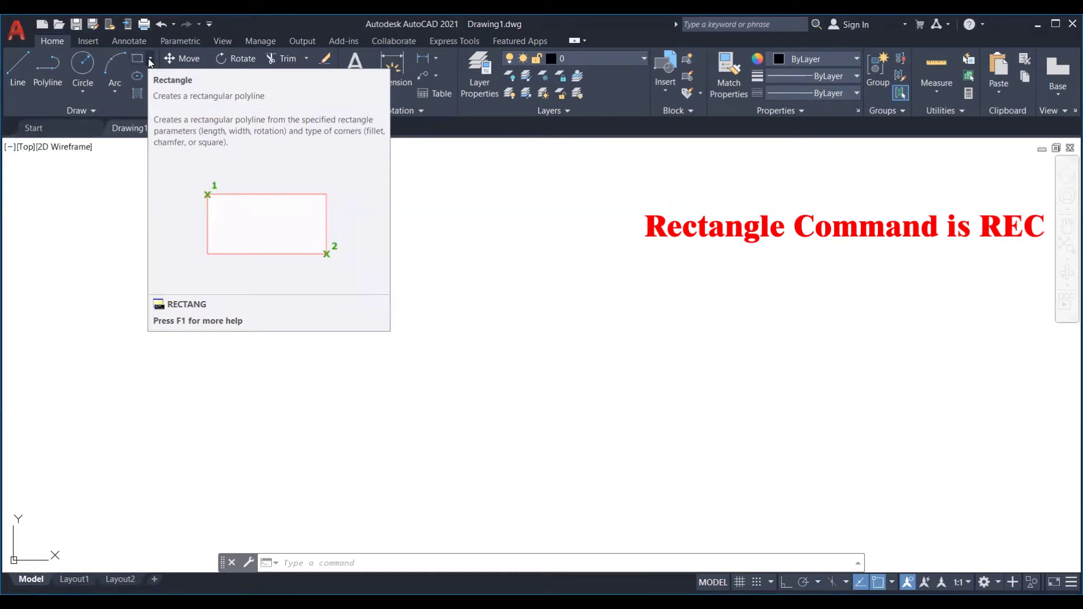
# Step: Draw a freehand horizontal rectangle in the empty drawing by picking two opposite corners
pyautogui.click(139, 59)
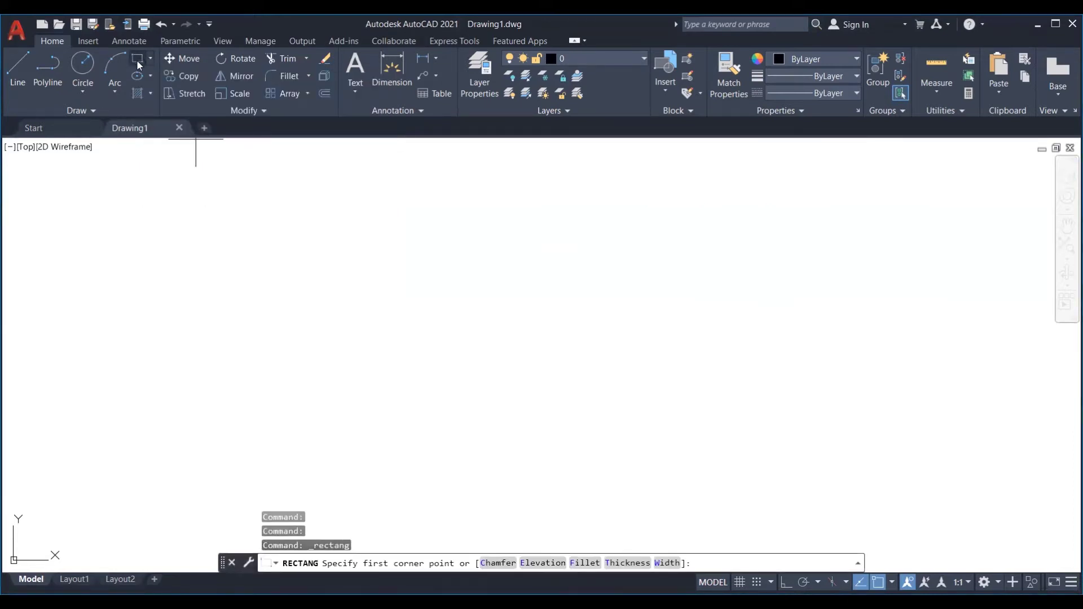
pyautogui.click(325, 252)
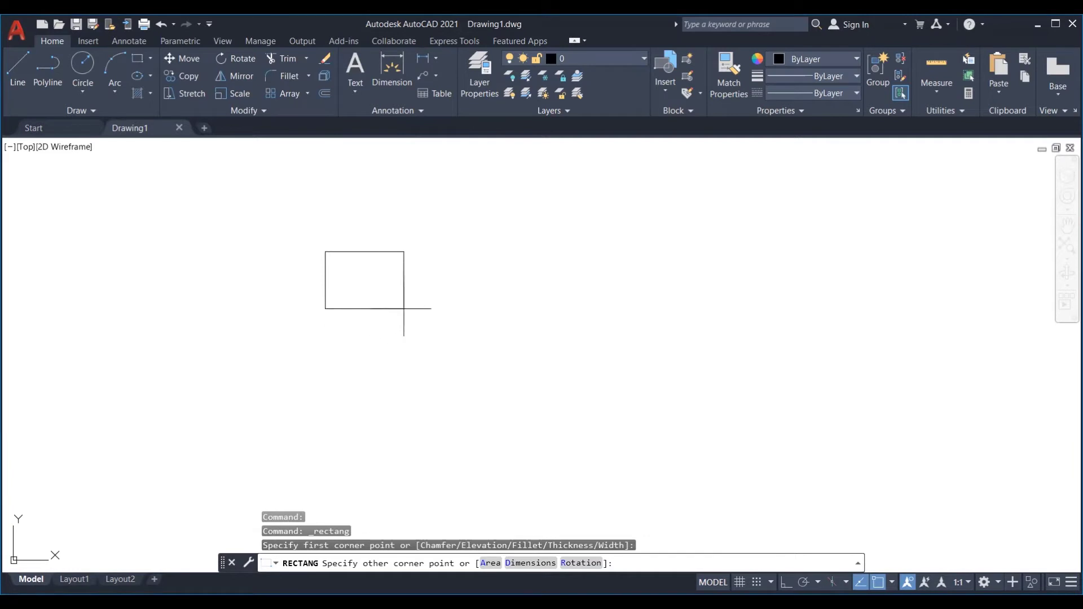
pyautogui.click(480, 335)
# Step: Draw a second rectangle beside the first using the Area option, with area 350 and length 40
pyautogui.moveTo(526, 364); pyautogui.dragTo(387, 362, button='middle')
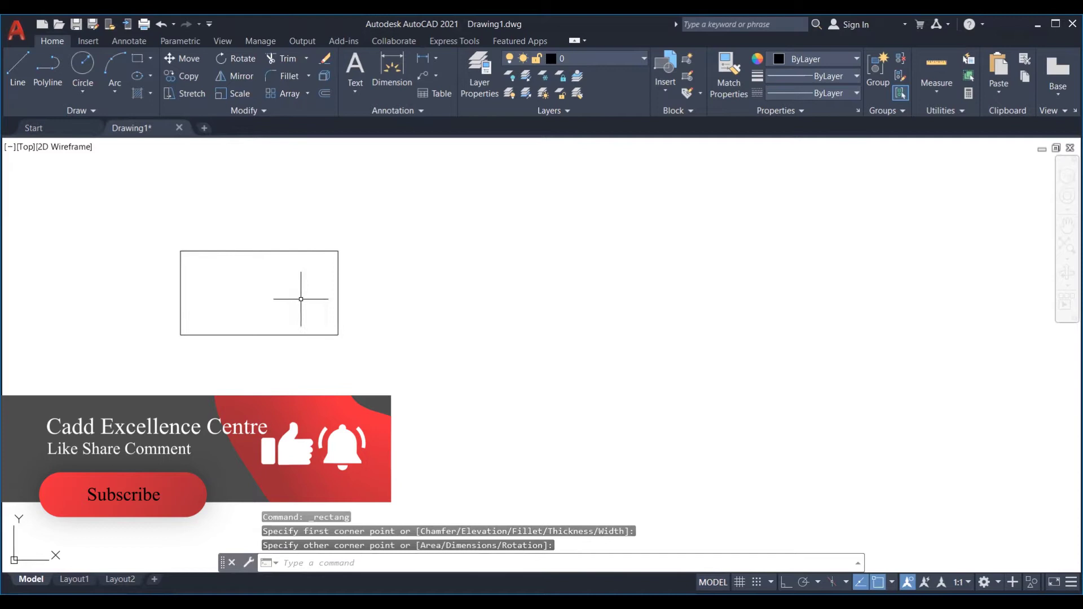
pyautogui.press('Return')
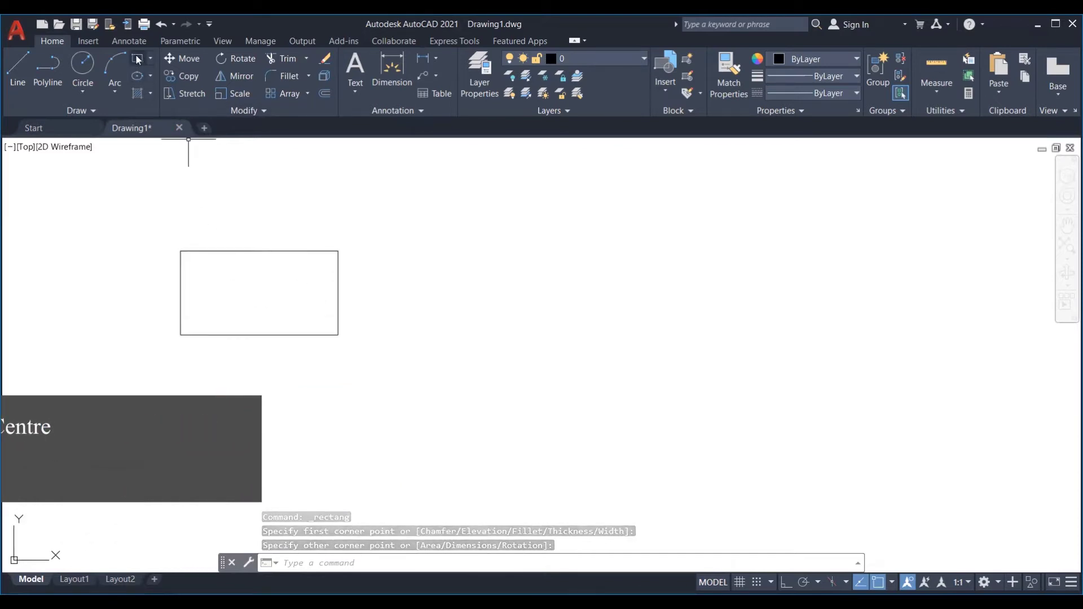
pyautogui.moveTo(375, 284); pyautogui.dragTo(351, 262, button='middle')
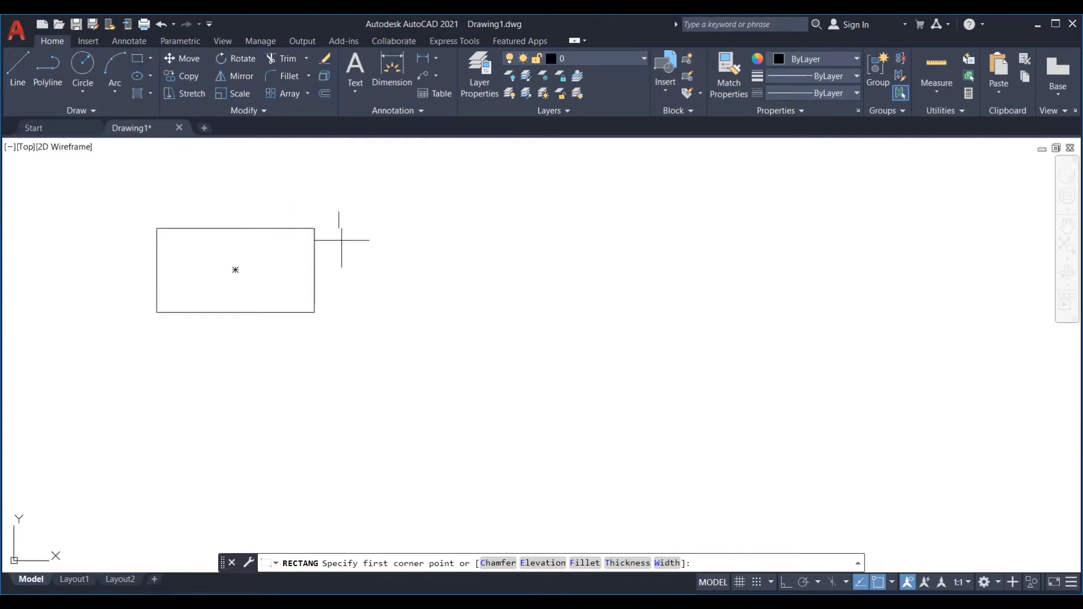
pyautogui.click(413, 226)
pyautogui.scroll(1, 499, 319)
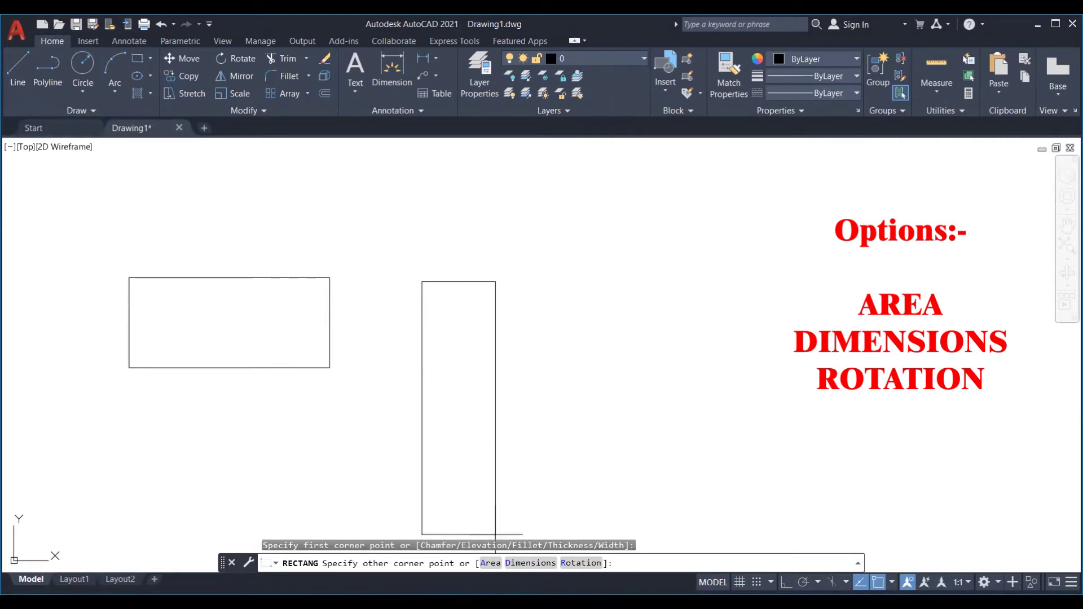
pyautogui.click(490, 563)
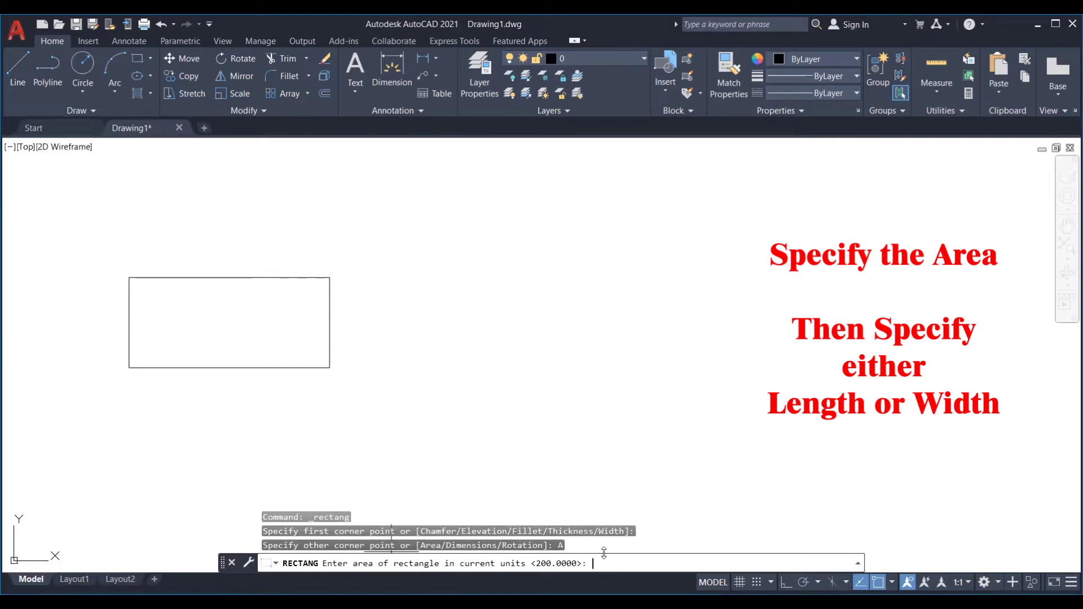
pyautogui.press('Return')
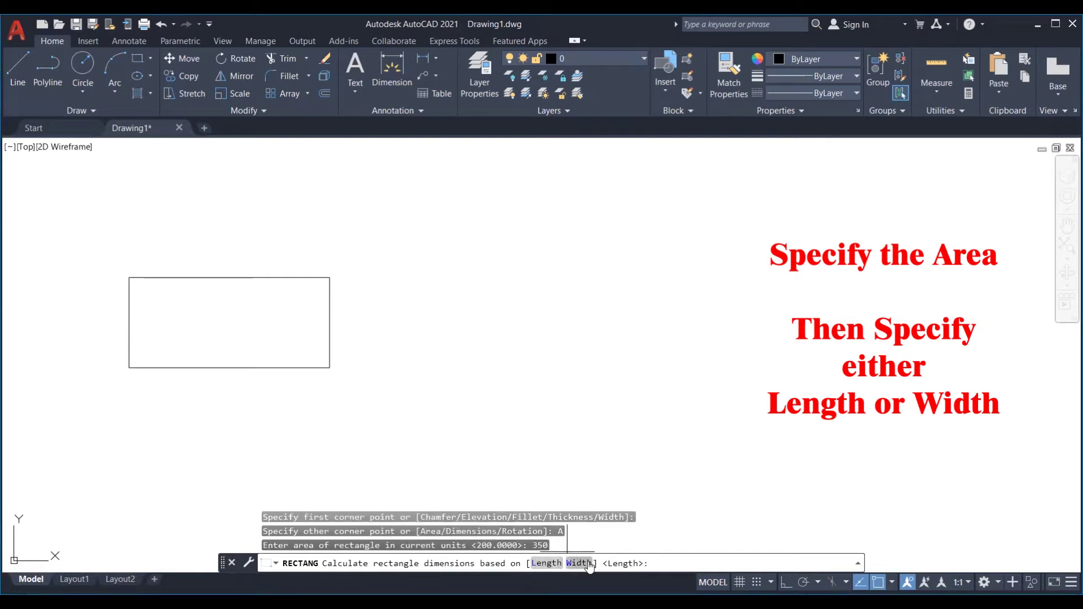
pyautogui.click(548, 564)
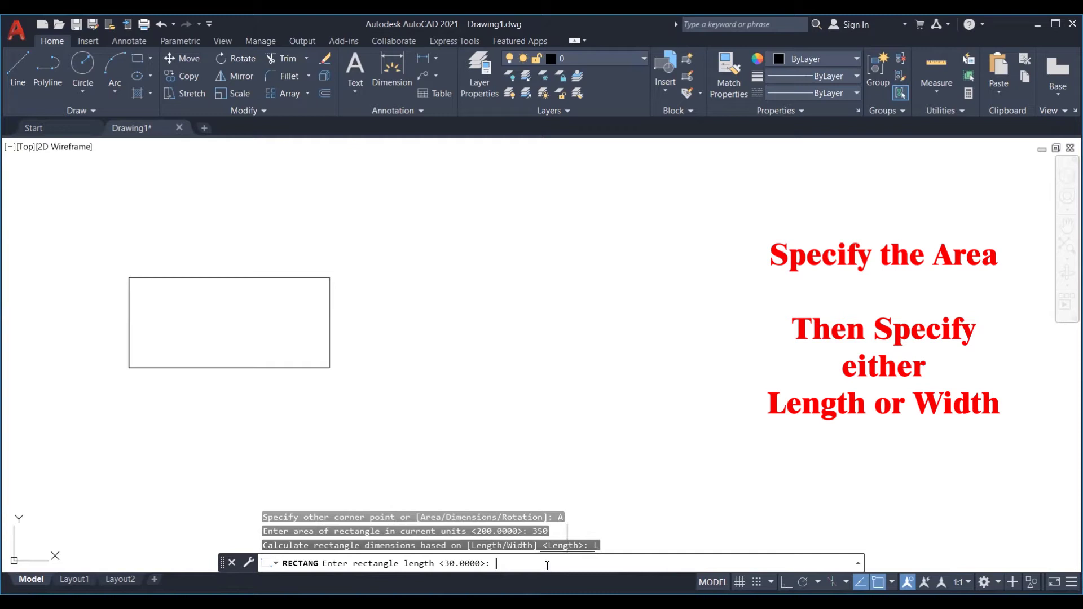
pyautogui.write('40')
pyautogui.press('Return')
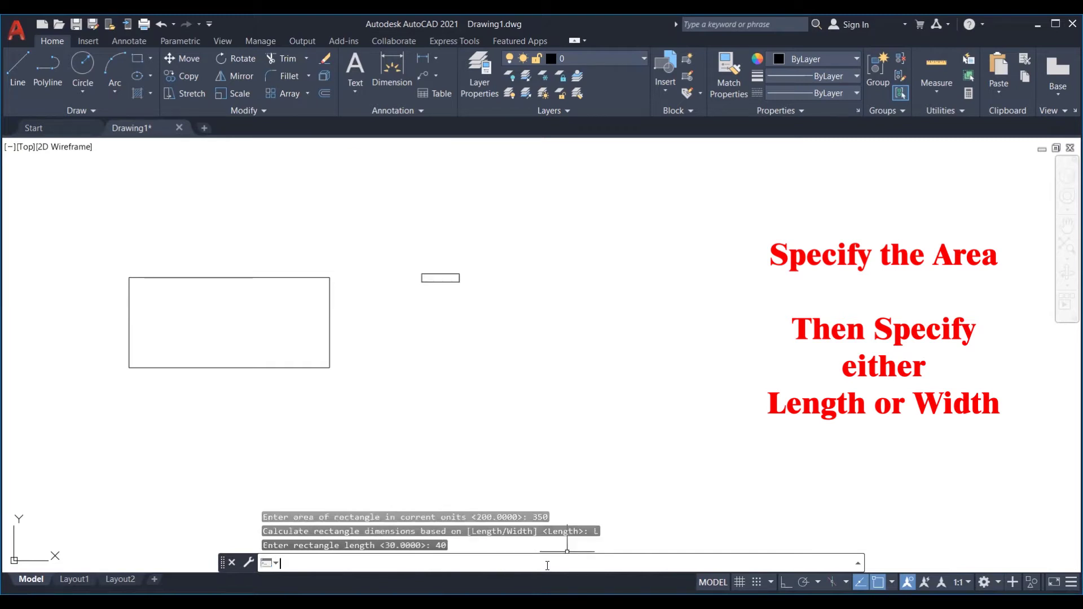
# Step: Quick-measure the length and width of the small flat rectangle
pyautogui.scroll(4, 435, 271)
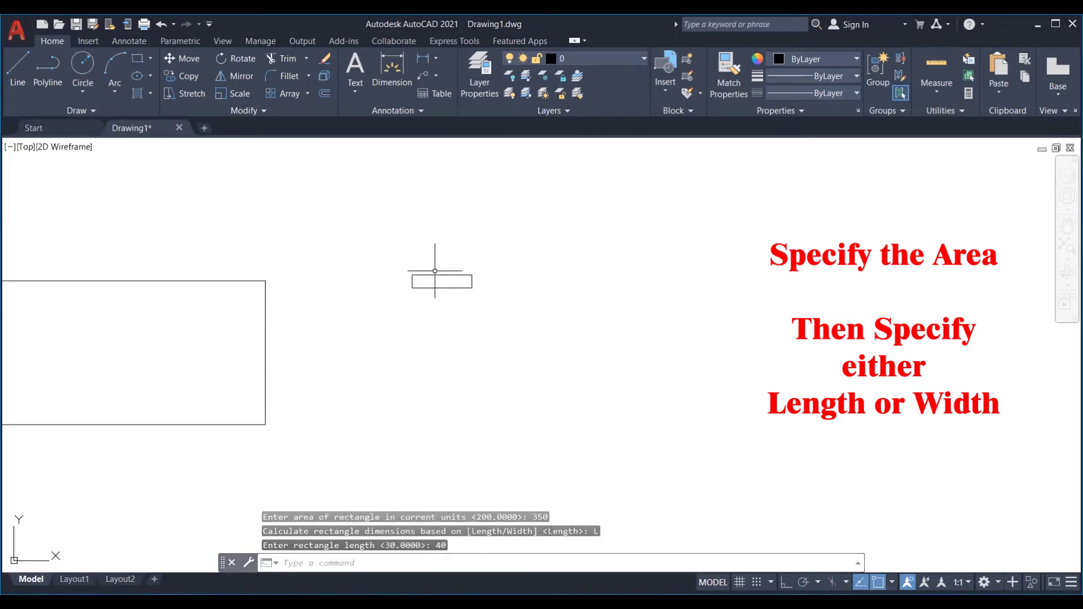
pyautogui.scroll(6, 434, 271)
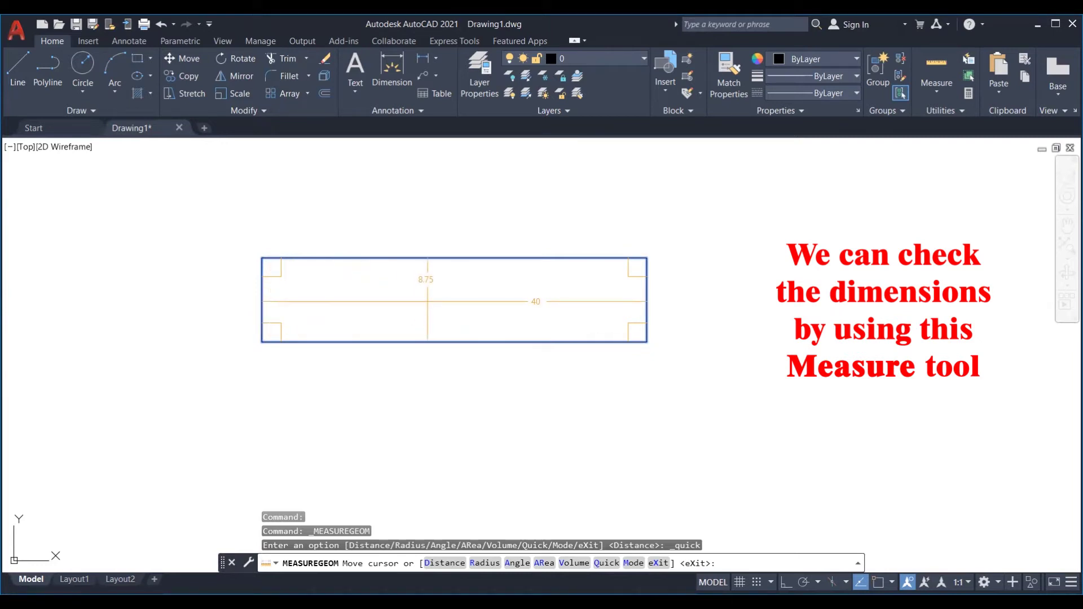
pyautogui.press('Escape')
# Step: Draw a third rectangle beside the small one using the Dimensions option, with length 40 and width 80
pyautogui.scroll(-10, 424, 301)
pyautogui.moveTo(416, 312); pyautogui.dragTo(225, 311, button='middle')
pyautogui.scroll(2, 231, 307)
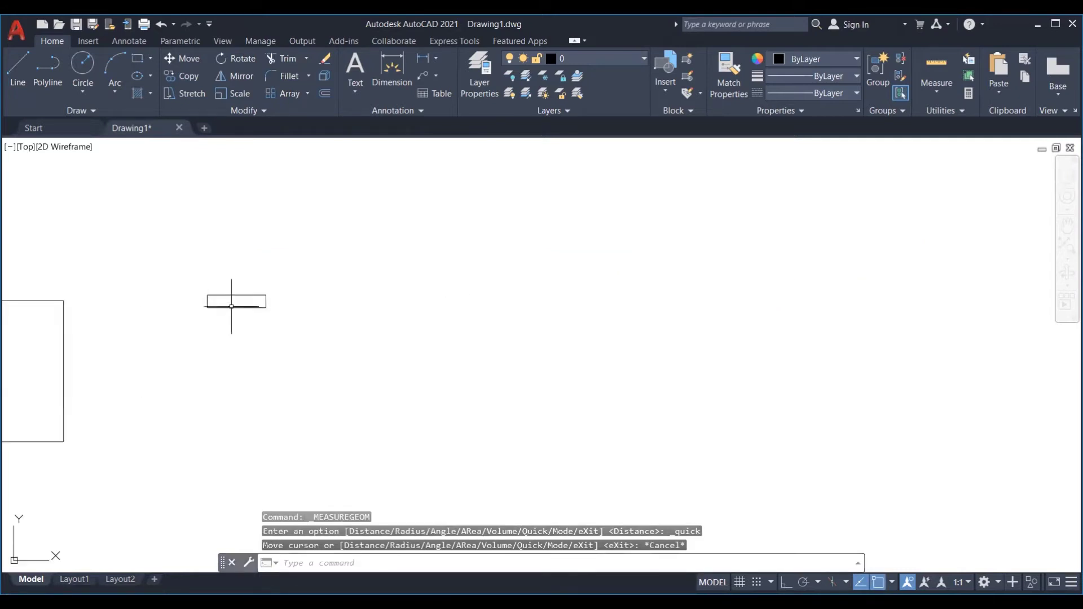
pyautogui.press('Escape')
pyautogui.click(137, 58)
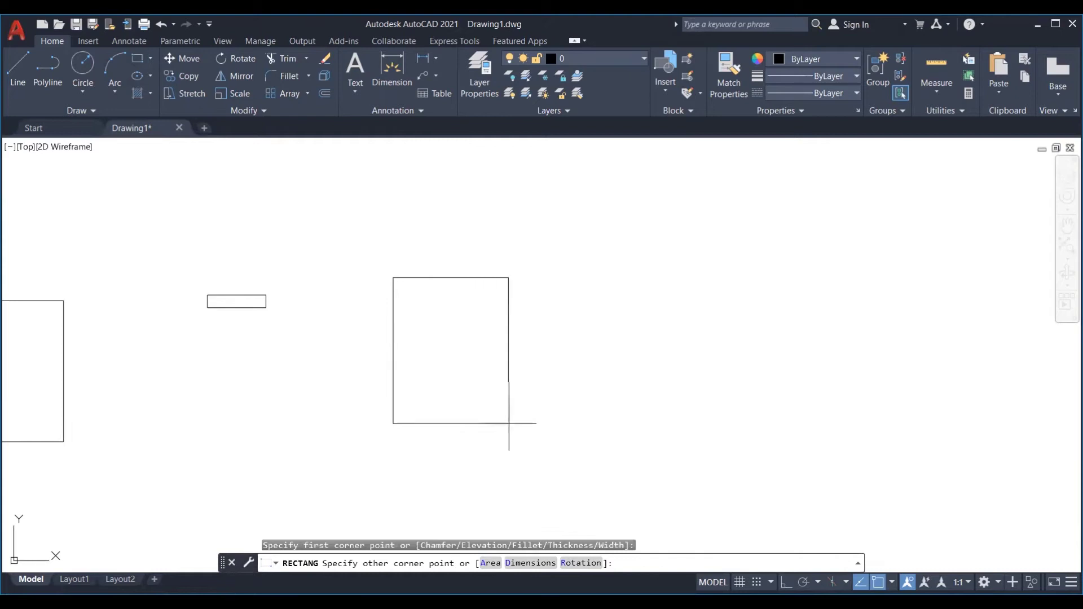
pyautogui.click(529, 563)
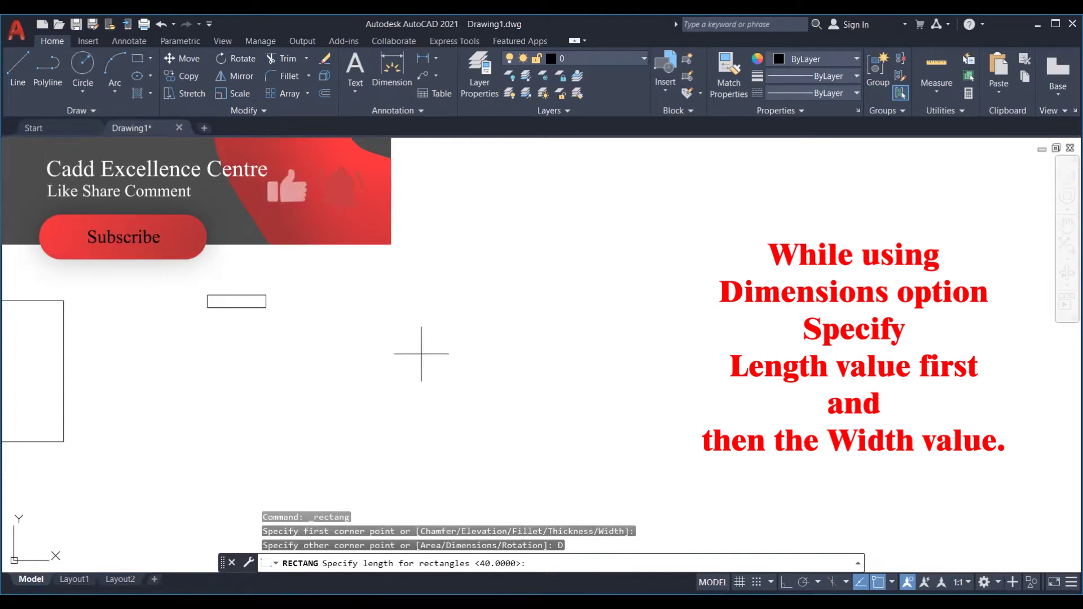
pyautogui.write('40')
pyautogui.press('Return')
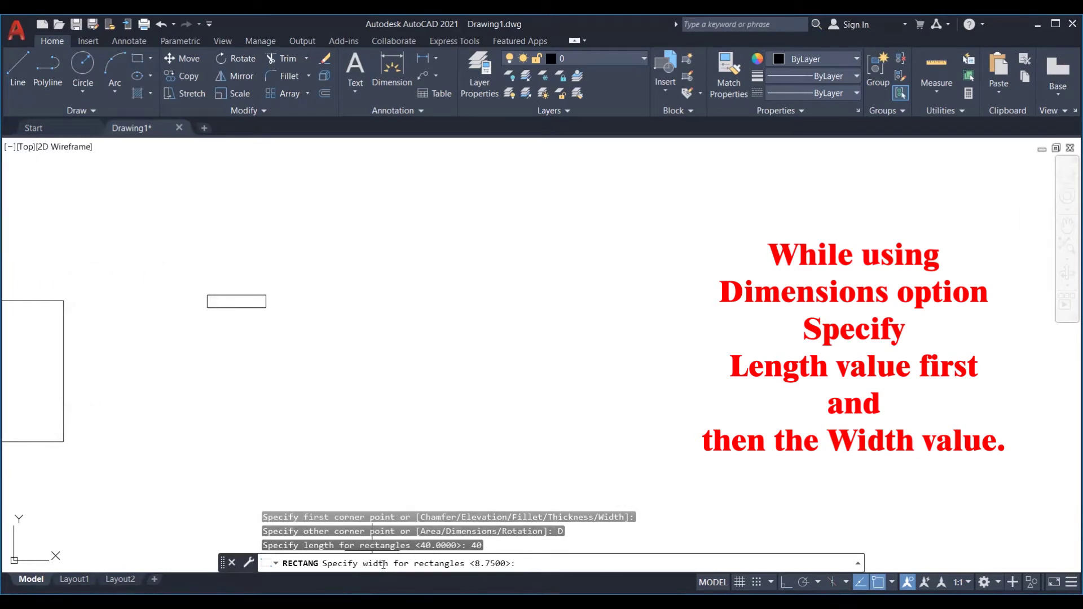
pyautogui.write('80')
pyautogui.press('Return')
pyautogui.click(415, 386)
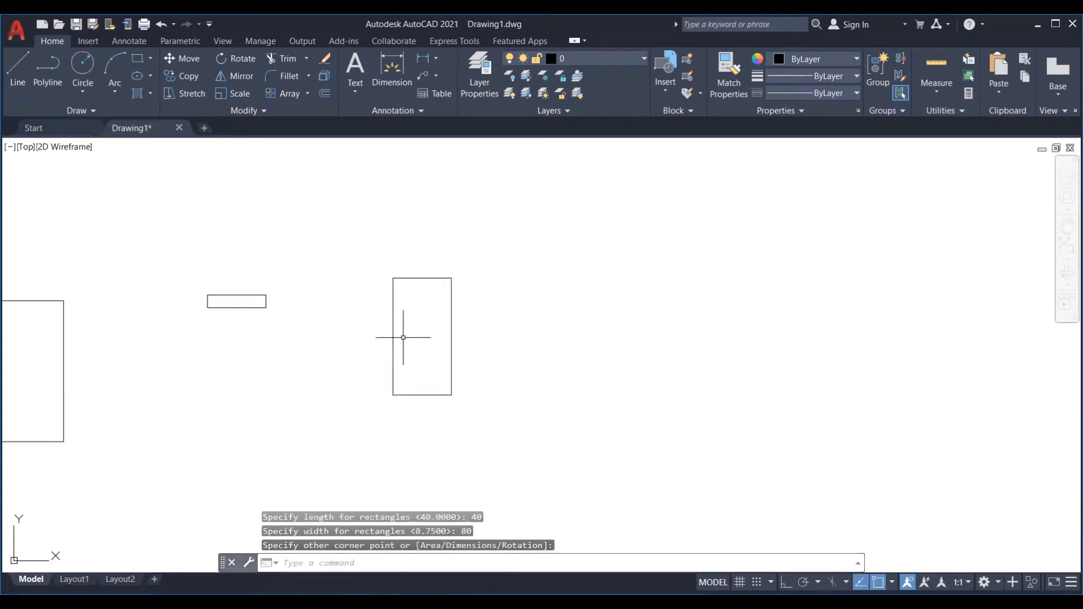
# Step: Quick-measure the sides of the tall upright rectangle
pyautogui.scroll(2, 404, 336)
pyautogui.click(936, 64)
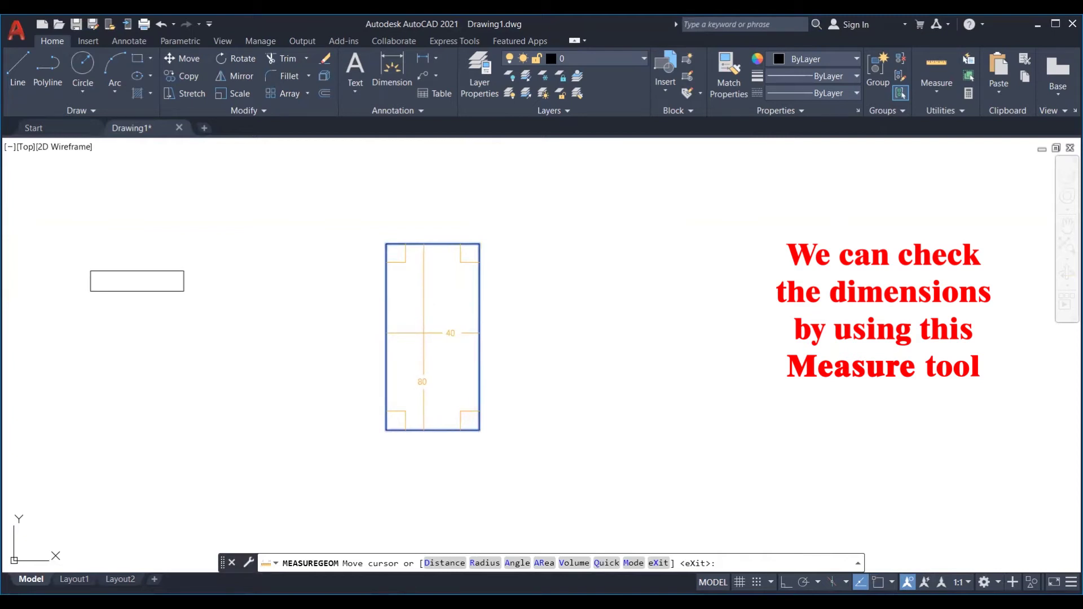
pyautogui.press('Escape')
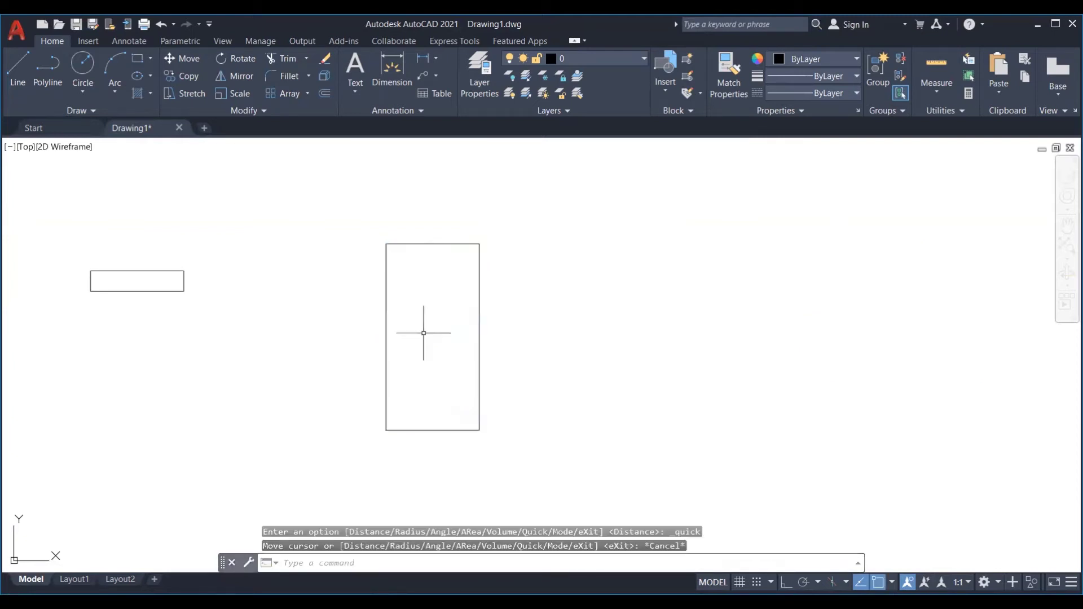
# Step: Draw a fourth rectangle beside the upright one using the Rotation option with a 45° angle
pyautogui.click(137, 59)
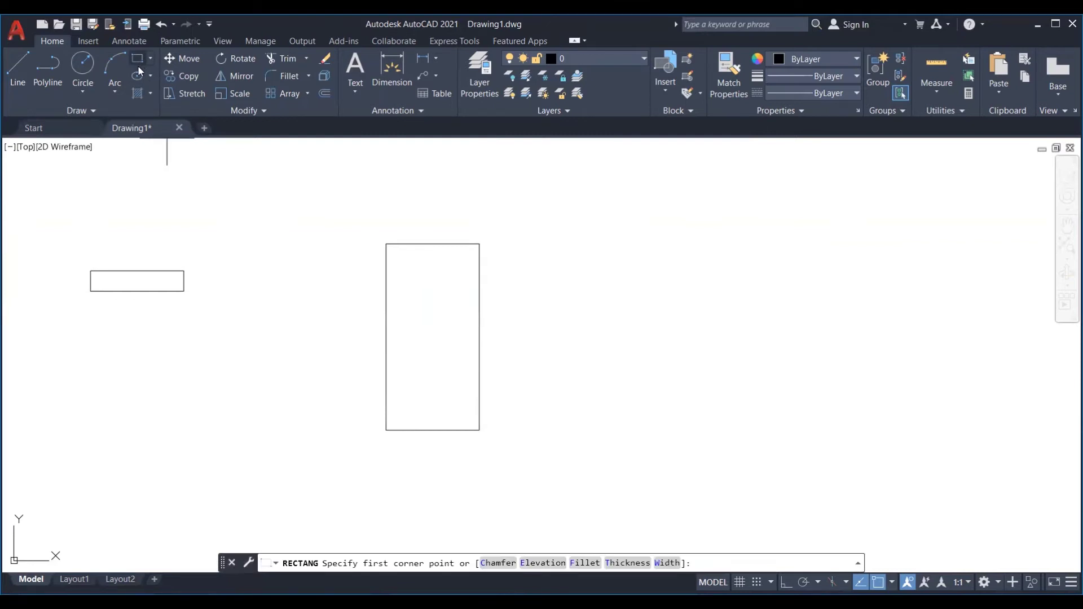
pyautogui.click(587, 283)
pyautogui.moveTo(631, 322); pyautogui.dragTo(452, 309, button='middle')
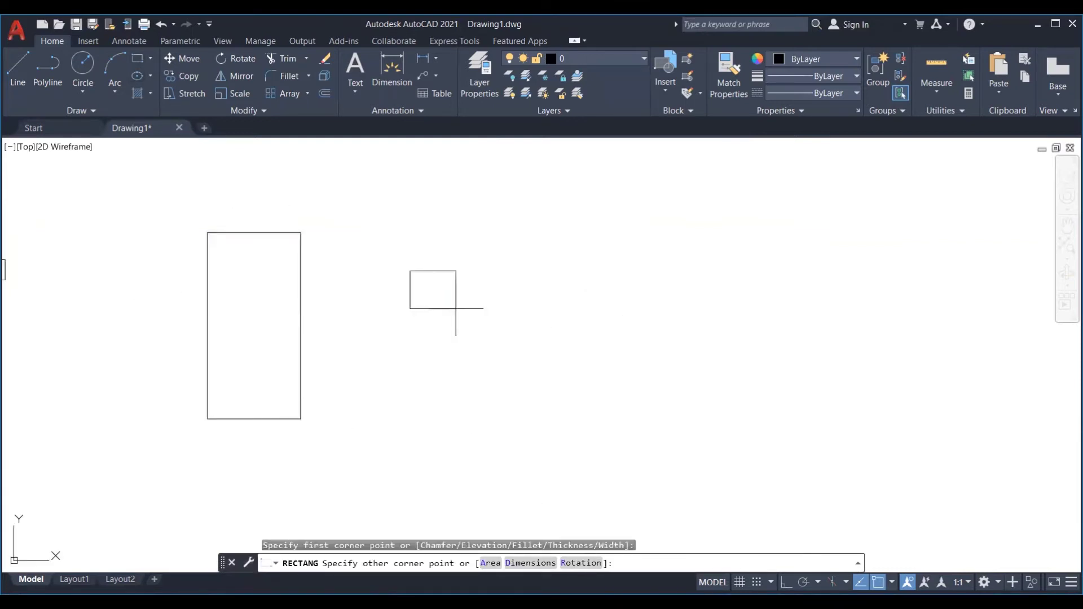
pyautogui.click(579, 563)
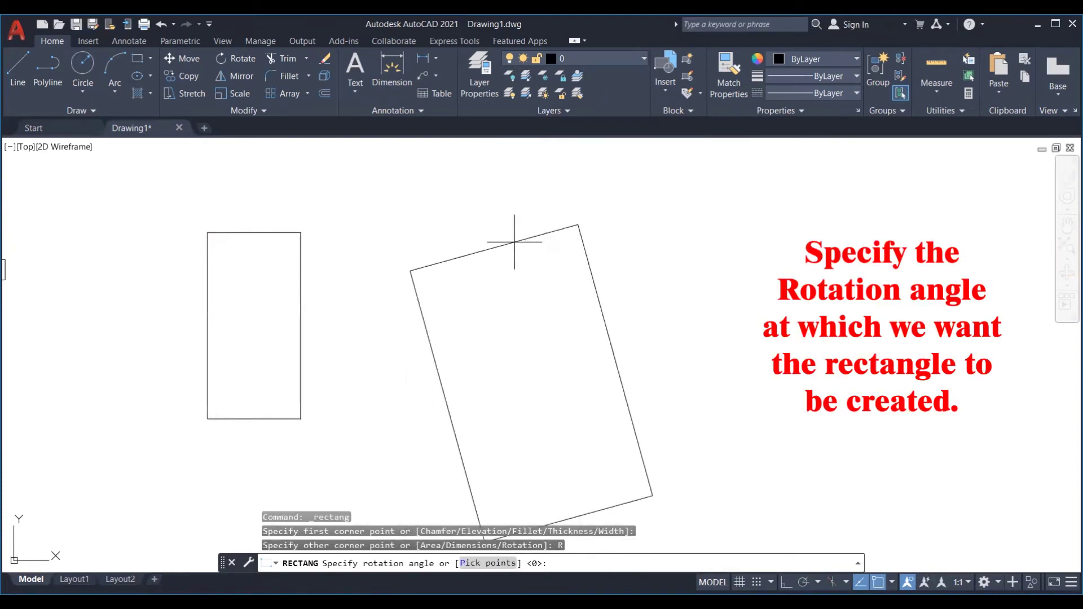
pyautogui.scroll(-4, 379, 248)
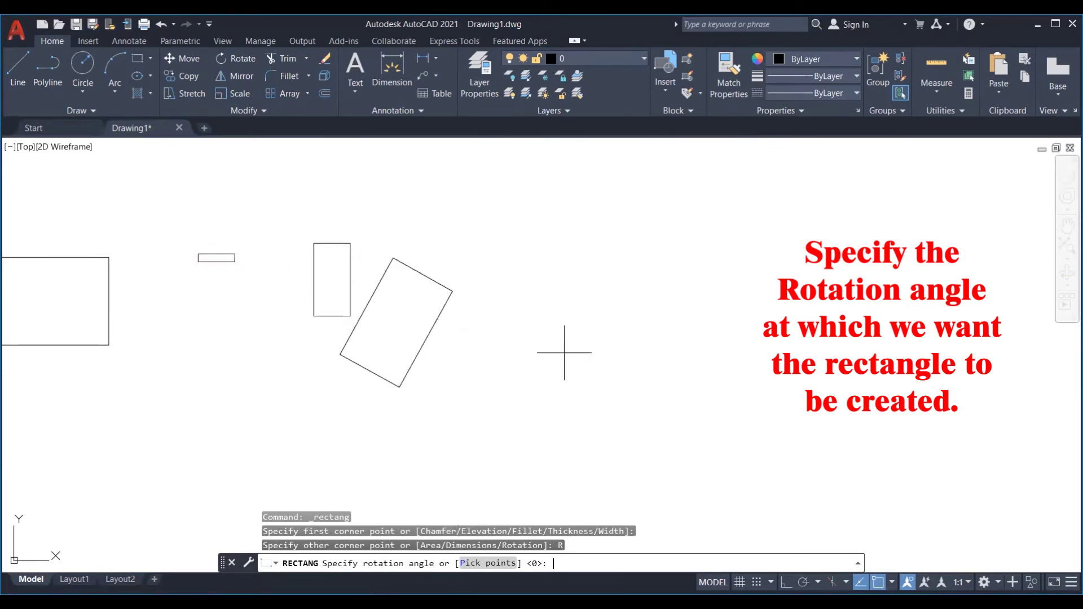
pyautogui.write('45')
pyautogui.press('Return')
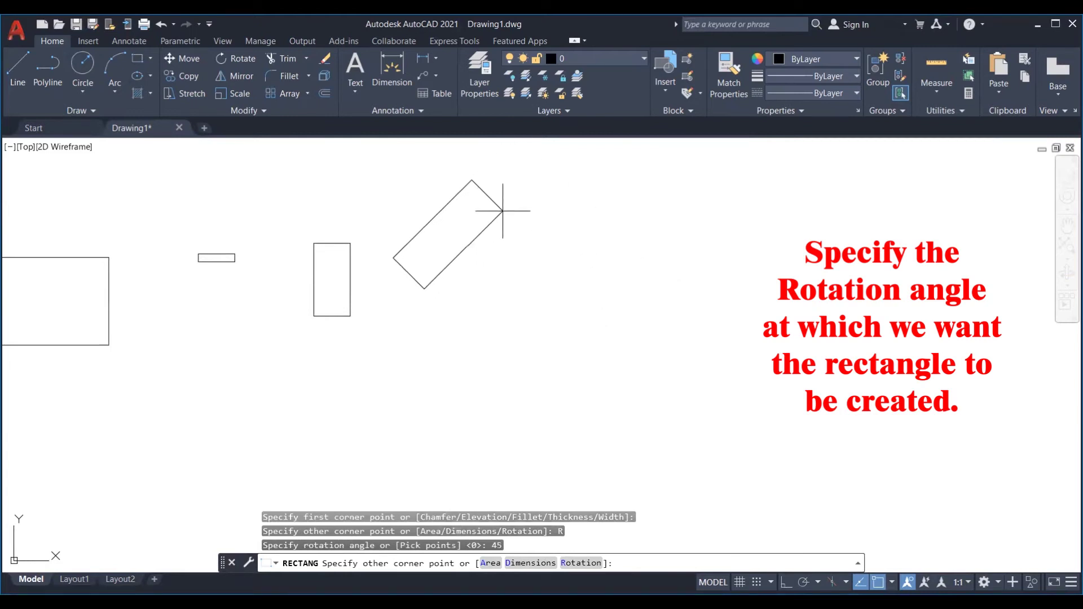
pyautogui.click(481, 216)
# Step: Draw a horizontal line about 47 units long starting at the lowest corner of the rotated rectangle
pyautogui.scroll(6, 406, 229)
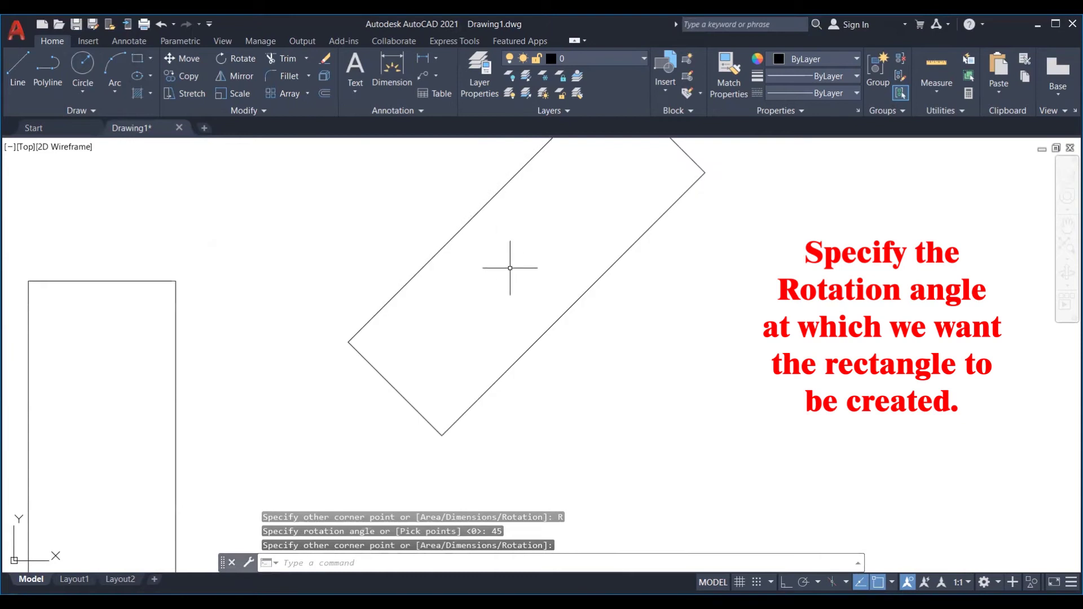
pyautogui.write('l')
pyautogui.press('Return')
pyautogui.click(442, 435)
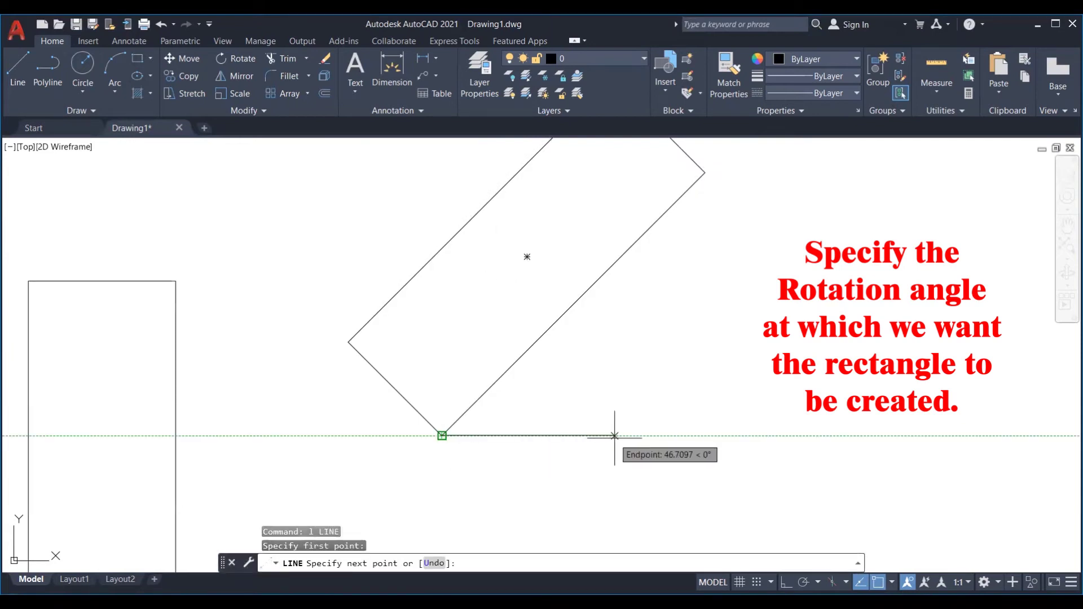
pyautogui.click(614, 435)
pyautogui.press('Return')
# Step: Quick-measure the angle between the horizontal line and the adjoining long side of the rotated rectangle
pyautogui.click(936, 68)
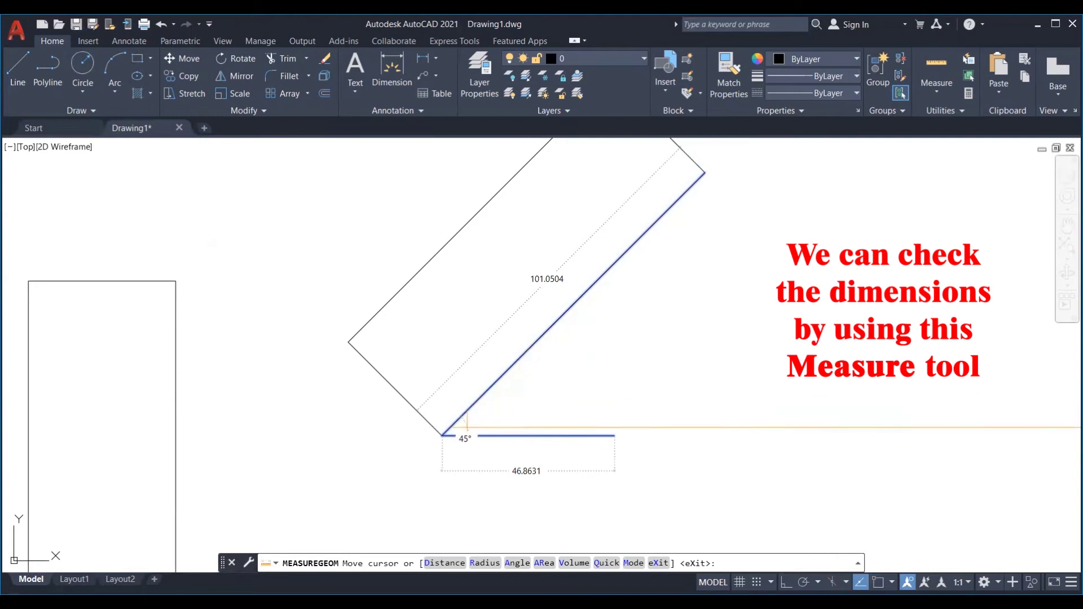
pyautogui.scroll(6, 463, 429)
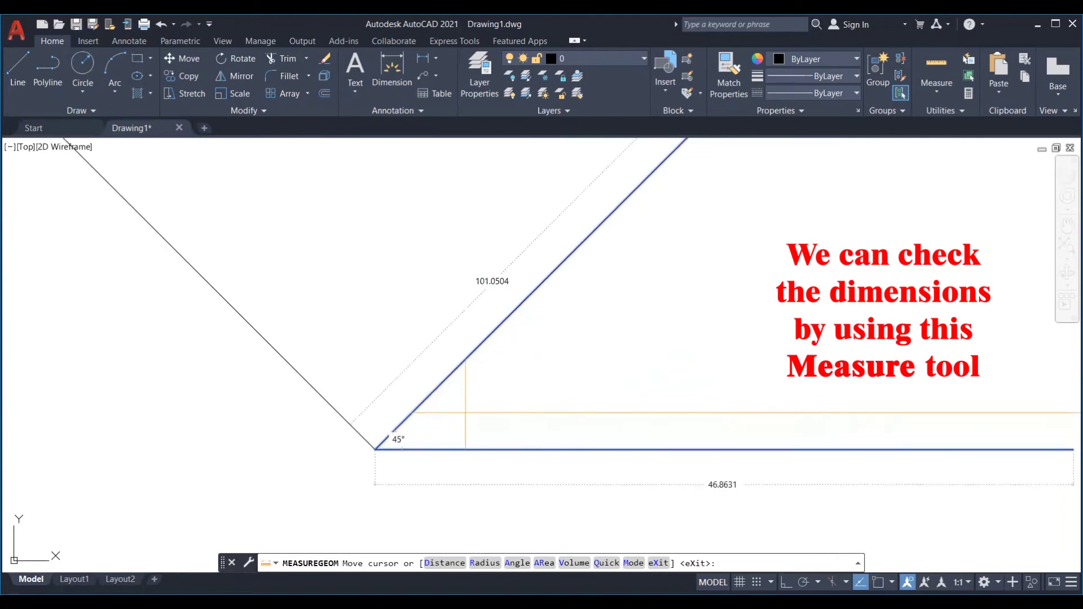
pyautogui.scroll(-4, 468, 411)
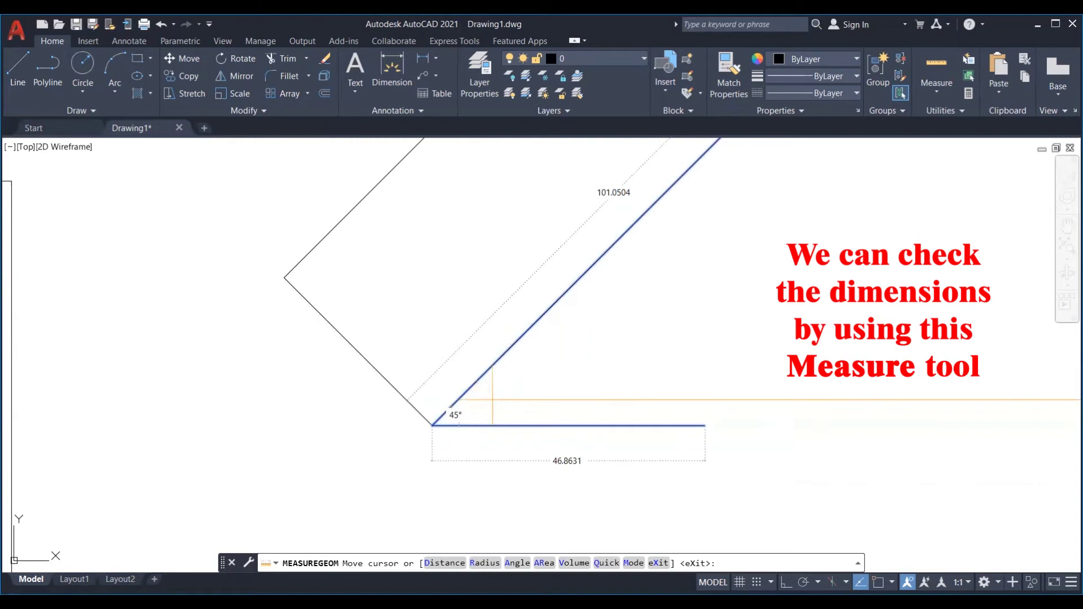
pyautogui.click(493, 399)
pyautogui.press('Escape')
pyautogui.press('Escape')
# Step: Erase the horizontal reference line at the lowest corner of the rotated rectangle
pyautogui.scroll(-4, 607, 374)
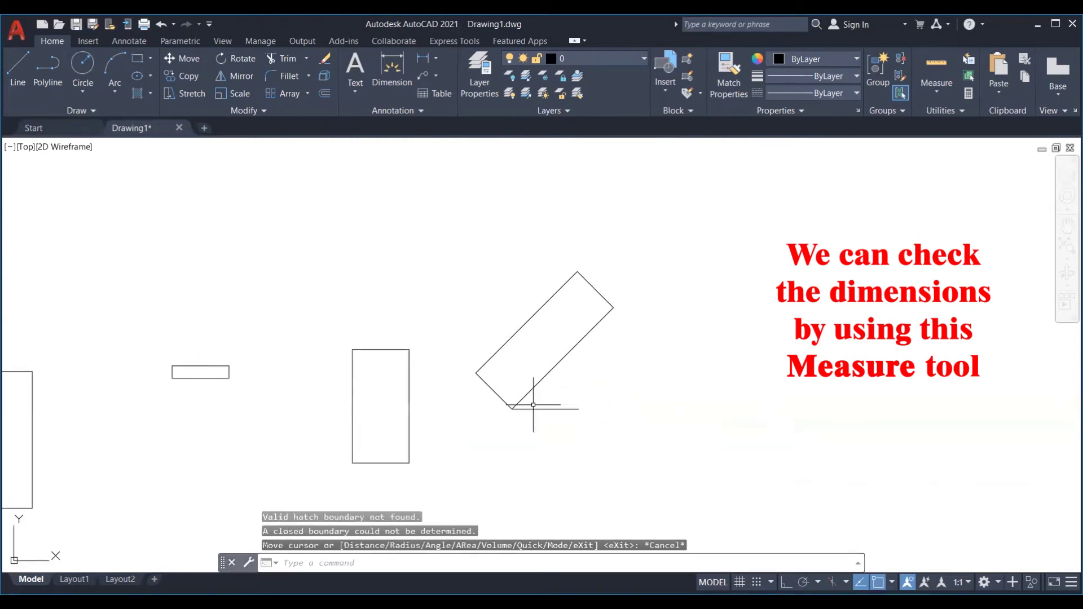
pyautogui.click(587, 439)
pyautogui.click(542, 391)
pyautogui.press('Delete')
# Step: Undo the last view pan and the last erase operation
pyautogui.scroll(-3, 564, 406)
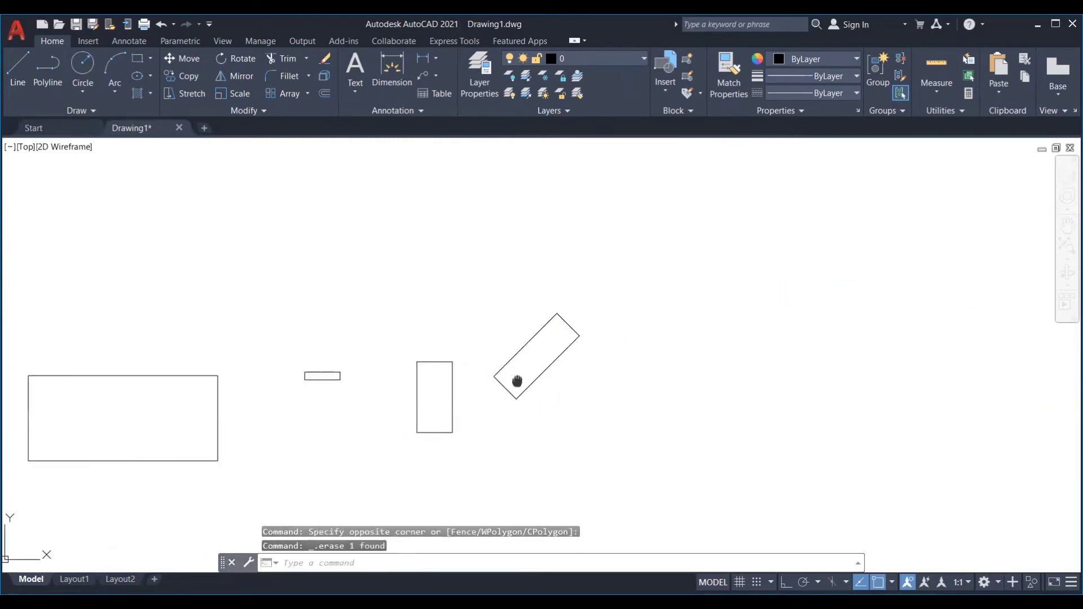
pyautogui.hotkey('ctrl', 'z')
pyautogui.hotkey('ctrl', 'z')
pyautogui.press('Escape')
pyautogui.scroll(4, 400, 333)
pyautogui.moveTo(431, 354); pyautogui.dragTo(281, 345, button='middle')
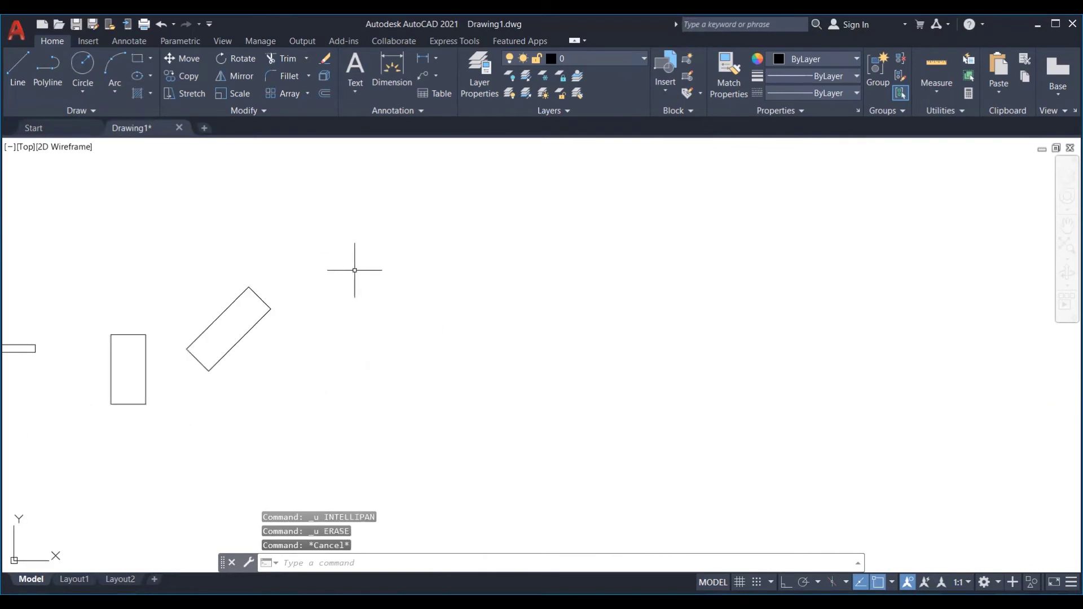
pyautogui.click(147, 57)
pyautogui.click(389, 306)
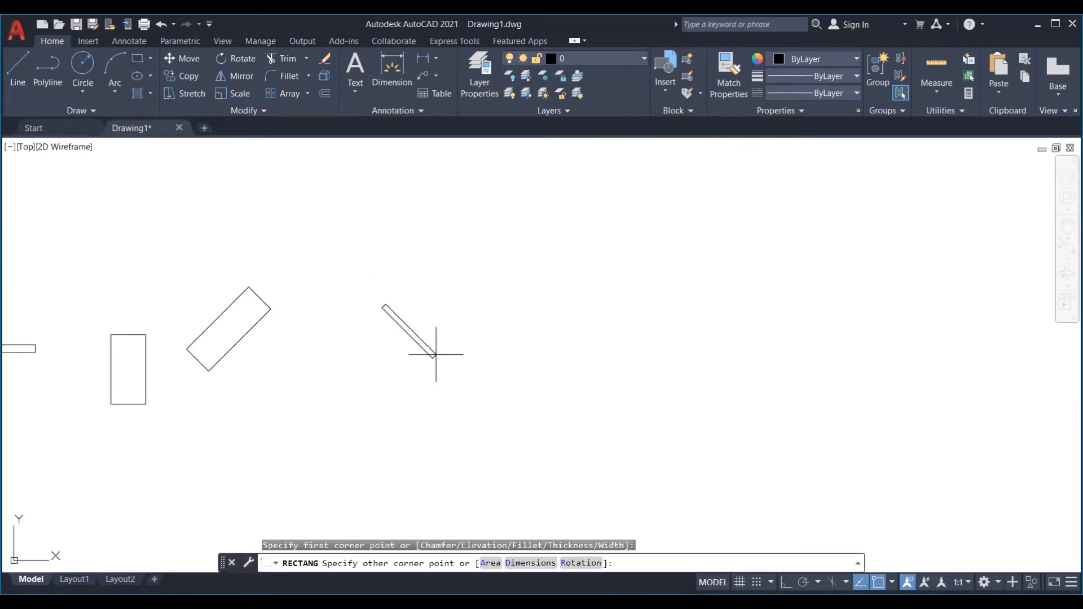
pyautogui.press('Escape')
# Step: Start a rectangle and set both its first and second chamfer distances to 5
pyautogui.click(137, 59)
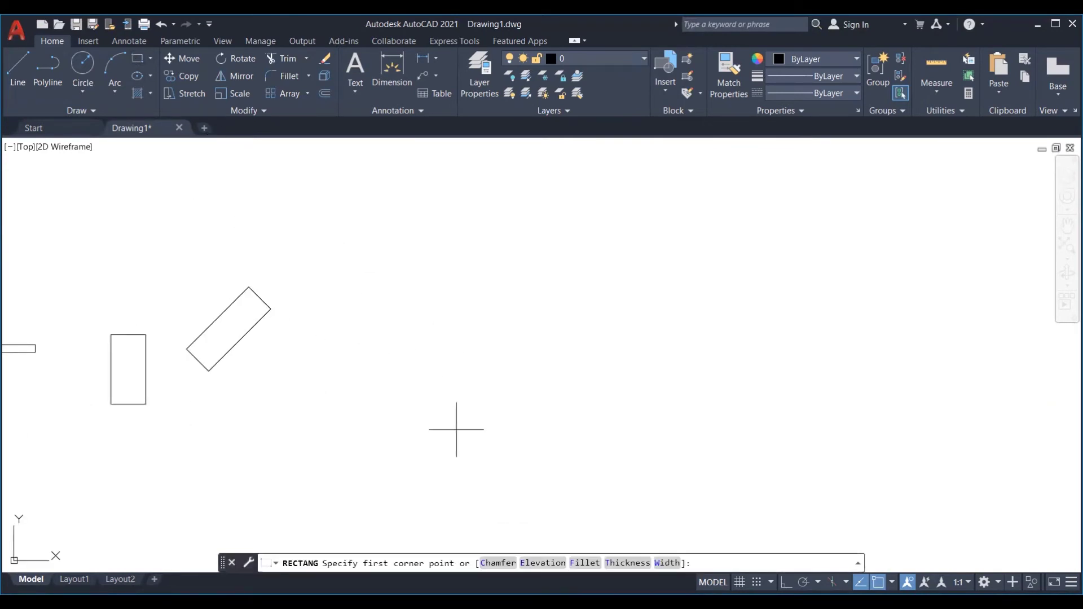
pyautogui.click(500, 563)
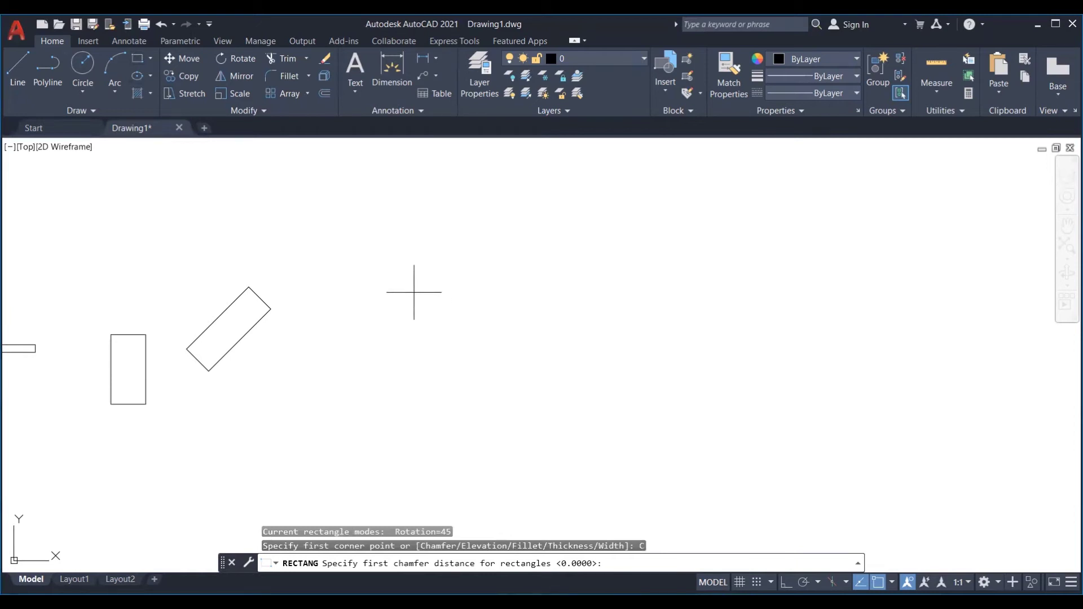
pyautogui.write('5')
pyautogui.press('Return')
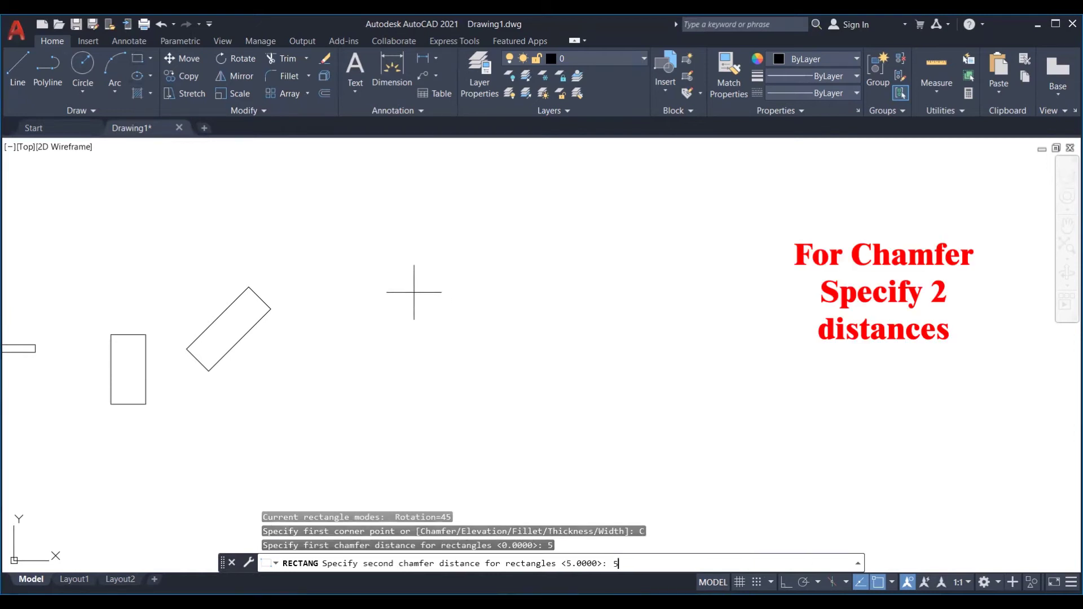
pyautogui.write('5')
pyautogui.press('Return')
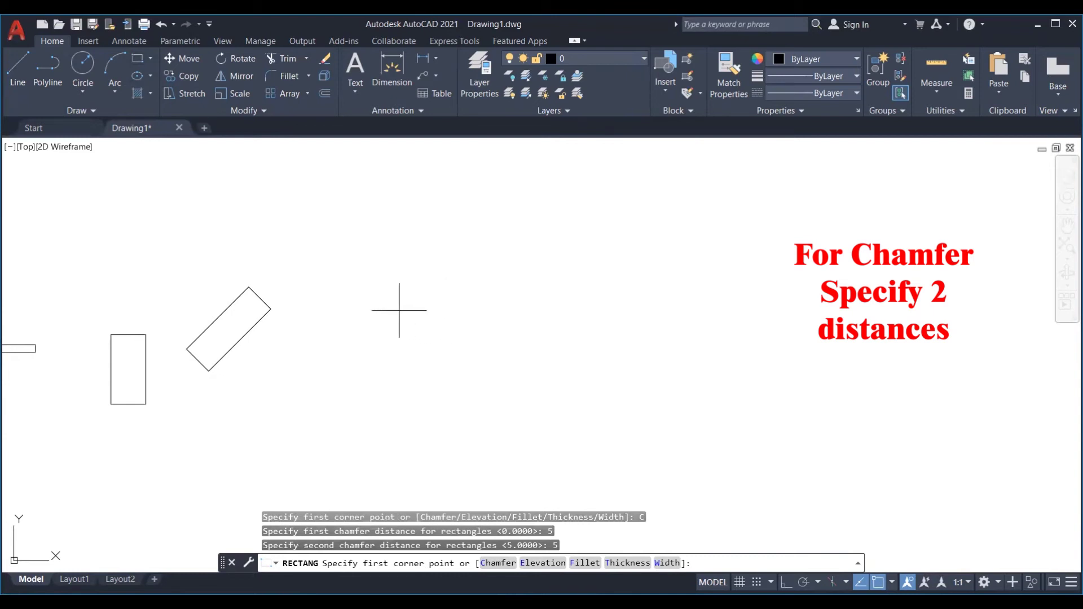
# Step: Set the rotation angle to 0 and draw the chamfered rectangle in the empty space beside the tilted rectangle
pyautogui.click(399, 310)
pyautogui.scroll(5, 420, 313)
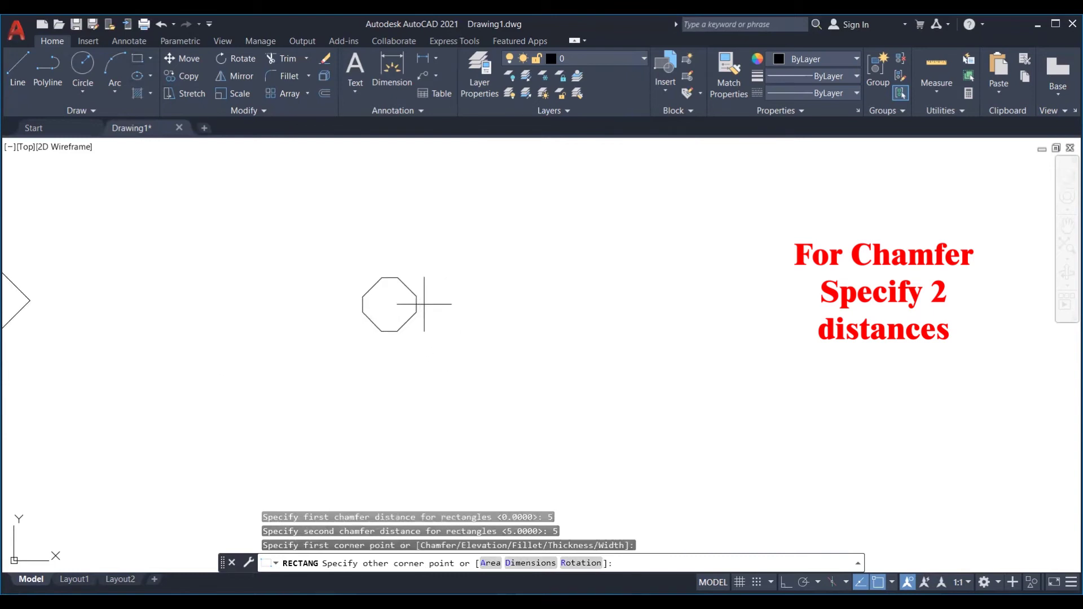
pyautogui.write('R')
pyautogui.press('Return')
pyautogui.write('0')
pyautogui.press('Return')
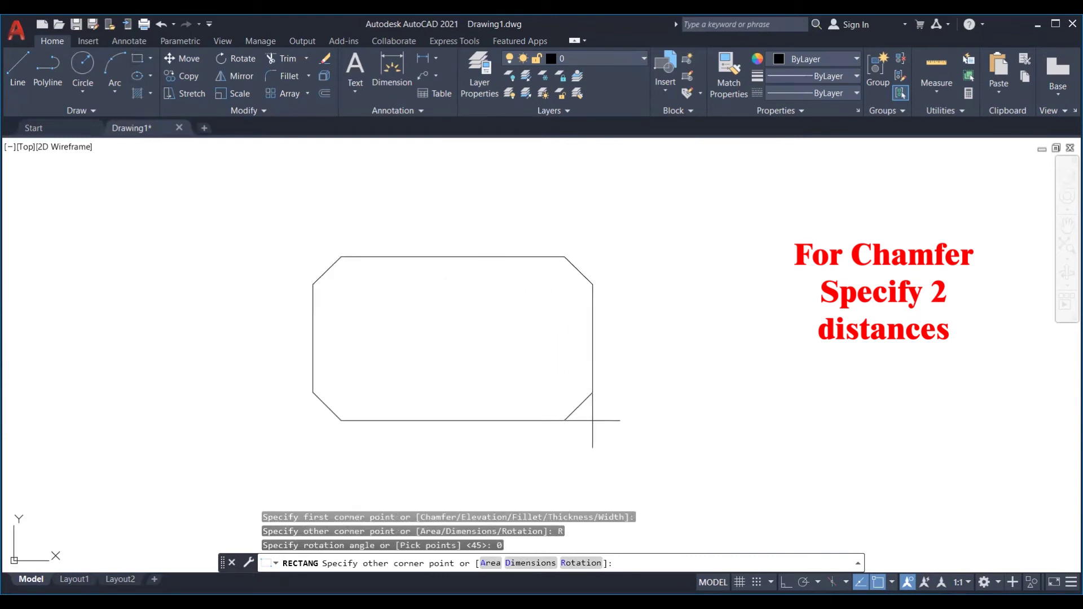
pyautogui.click(547, 396)
pyautogui.scroll(-3, 513, 411)
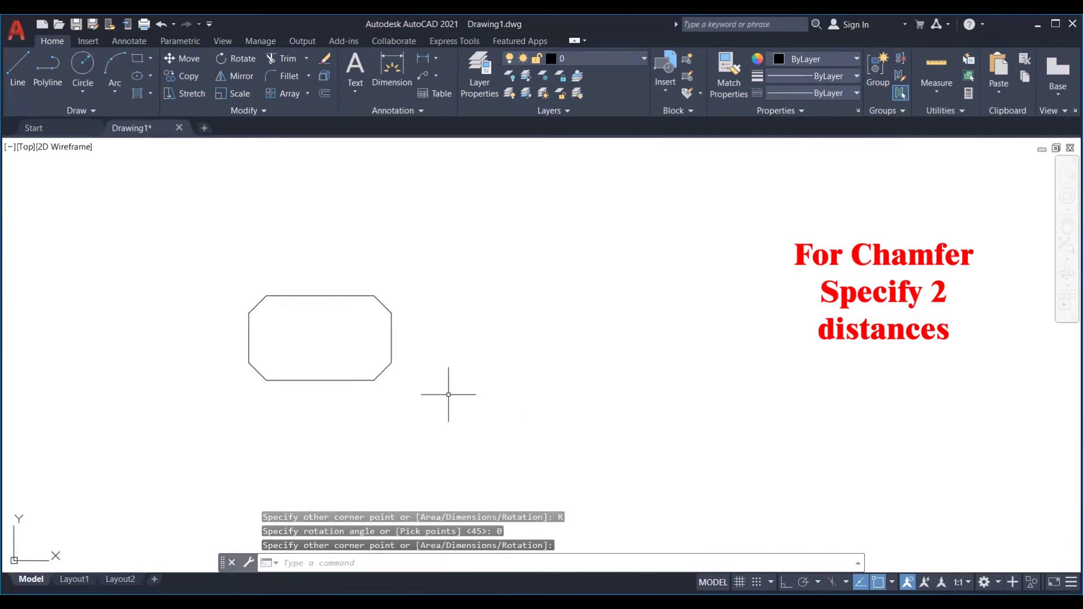
# Step: Draw three more rectangles around the first chamfered one with the same chamfer distances
pyautogui.press('Return')
pyautogui.click(476, 306)
pyautogui.click(652, 411)
pyautogui.scroll(-4, 575, 415)
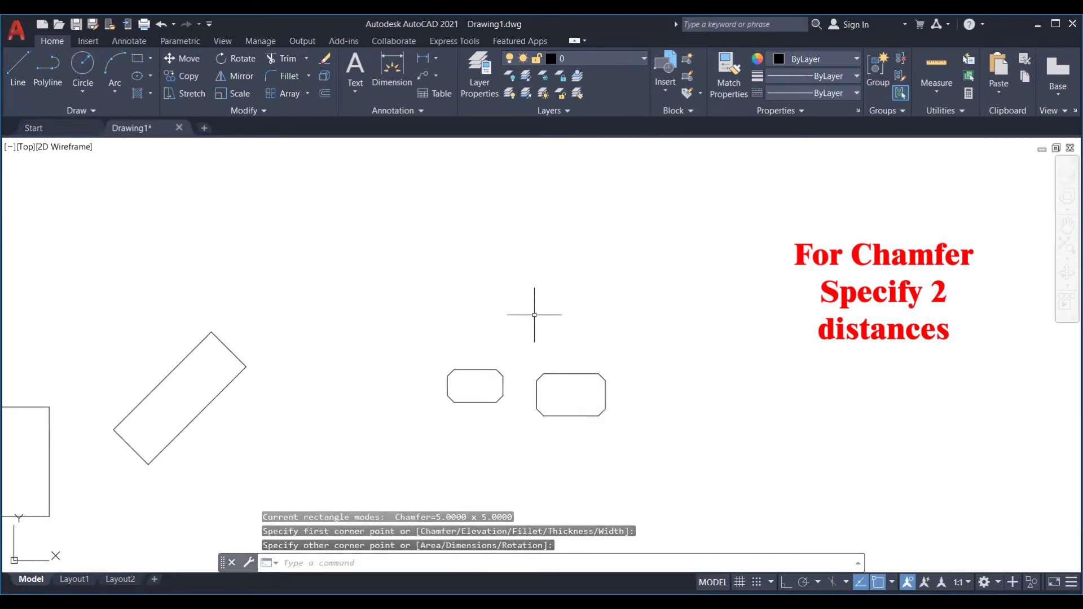
pyautogui.press('Return')
pyautogui.scroll(2, 534, 315)
pyautogui.click(487, 261)
pyautogui.click(588, 334)
pyautogui.press('Return')
pyautogui.click(300, 290)
pyautogui.click(404, 349)
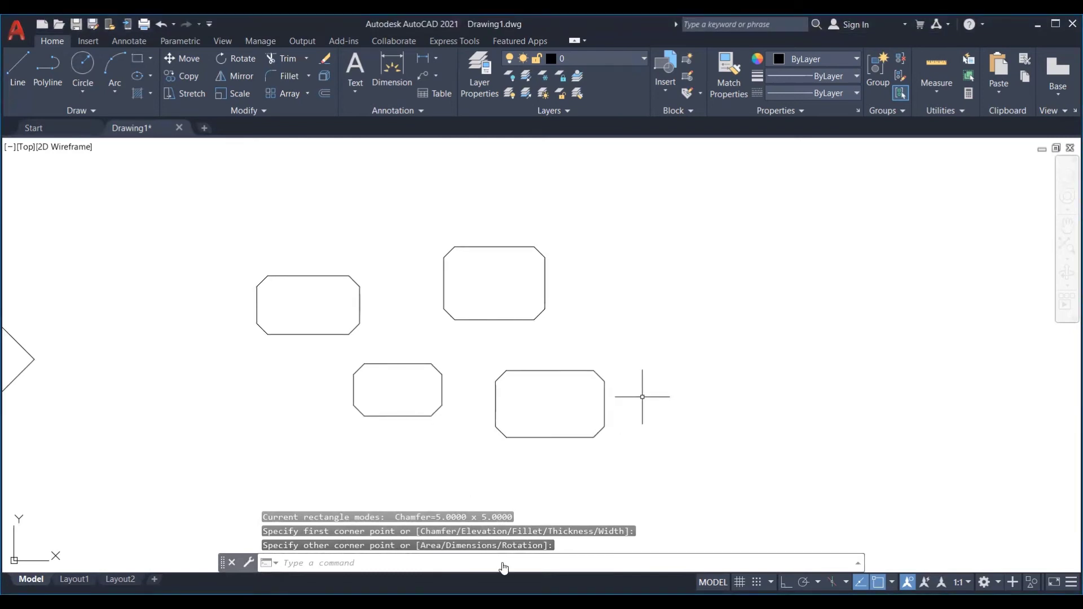
# Step: Reset both rectangle chamfer distances to 0 and draw a square-cornered rectangle to the right of the chamfered group
pyautogui.press('Return')
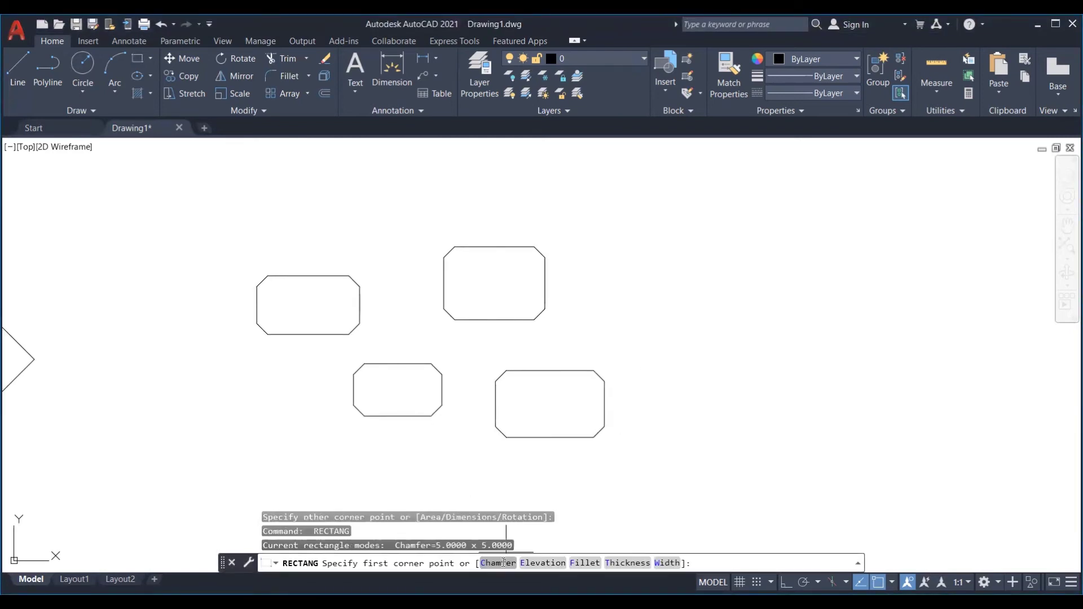
pyautogui.write('C')
pyautogui.press('Return')
pyautogui.write('0')
pyautogui.press('Return')
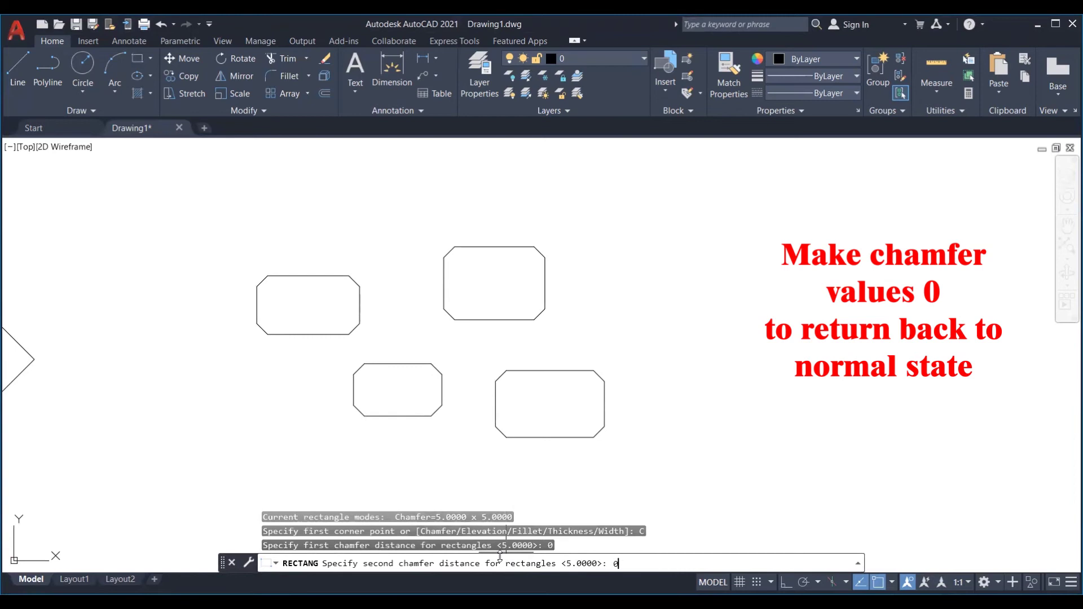
pyautogui.write('0')
pyautogui.press('Return')
pyautogui.click(607, 282)
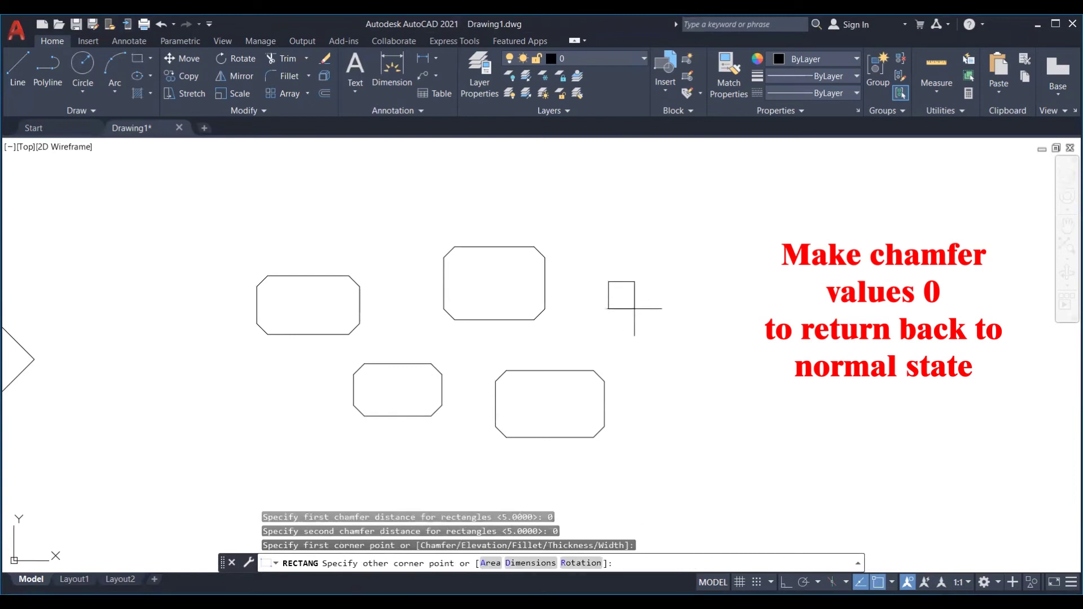
pyautogui.click(702, 336)
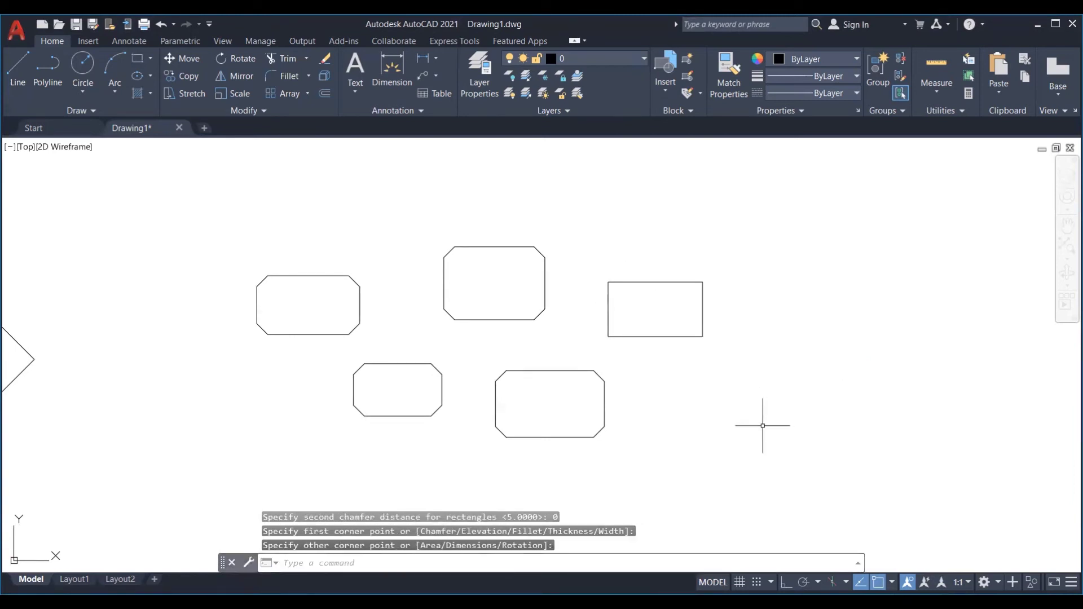
# Step: Draw a rectangle at an elevation of 200 to the right of the square-cornered one
pyautogui.moveTo(743, 433); pyautogui.dragTo(527, 435, button='middle')
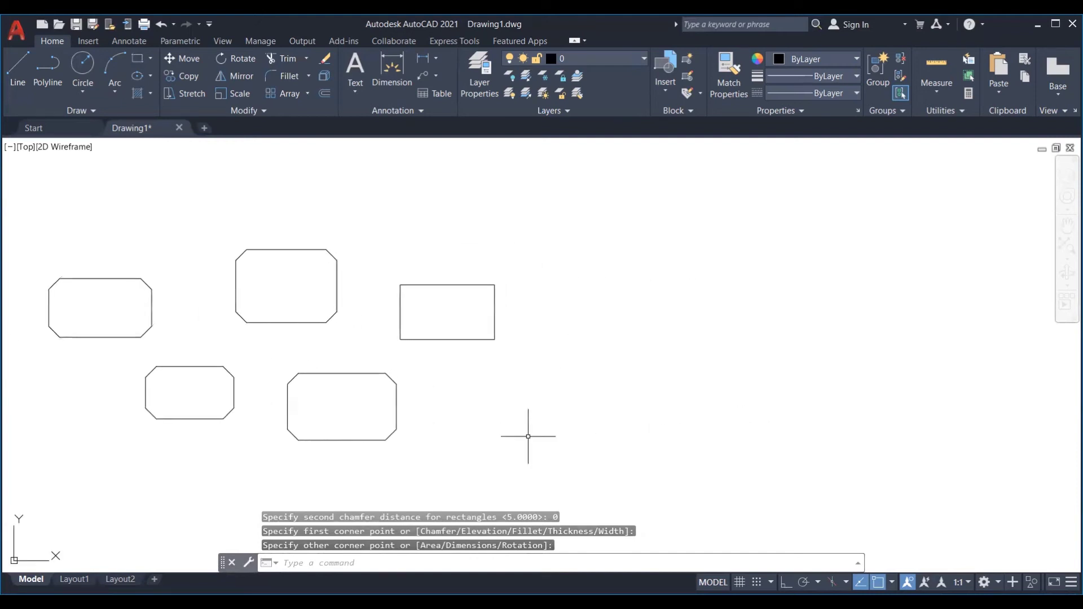
pyautogui.click(137, 58)
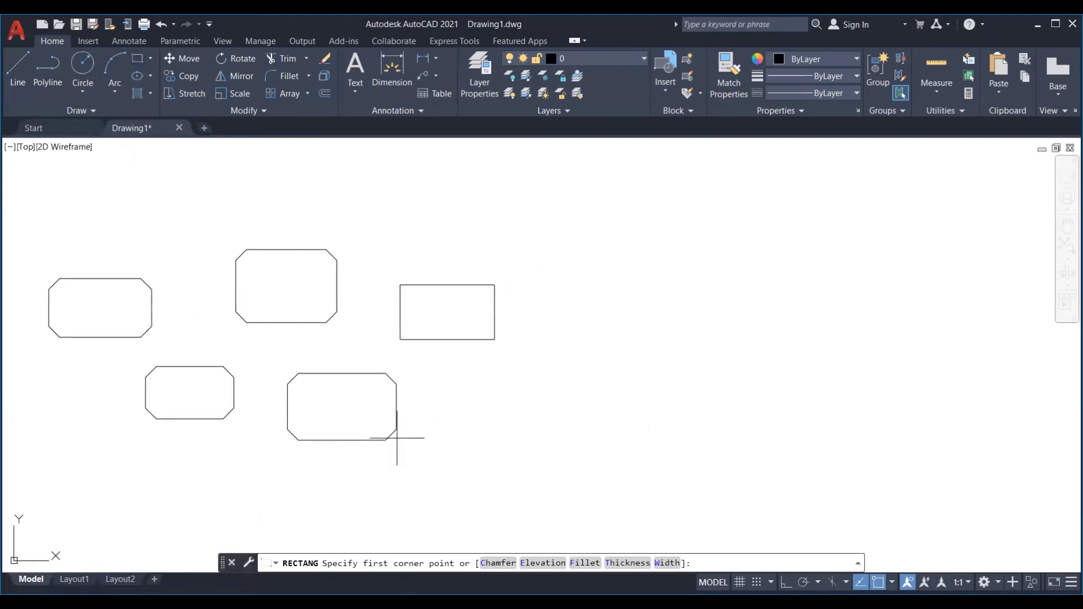
pyautogui.click(542, 562)
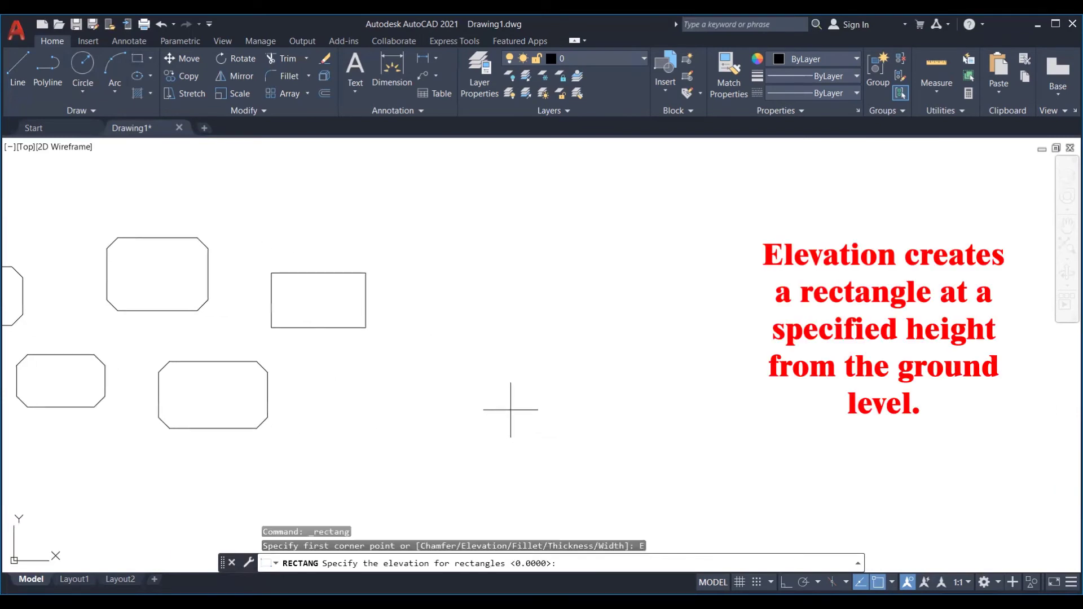
pyautogui.press('Return')
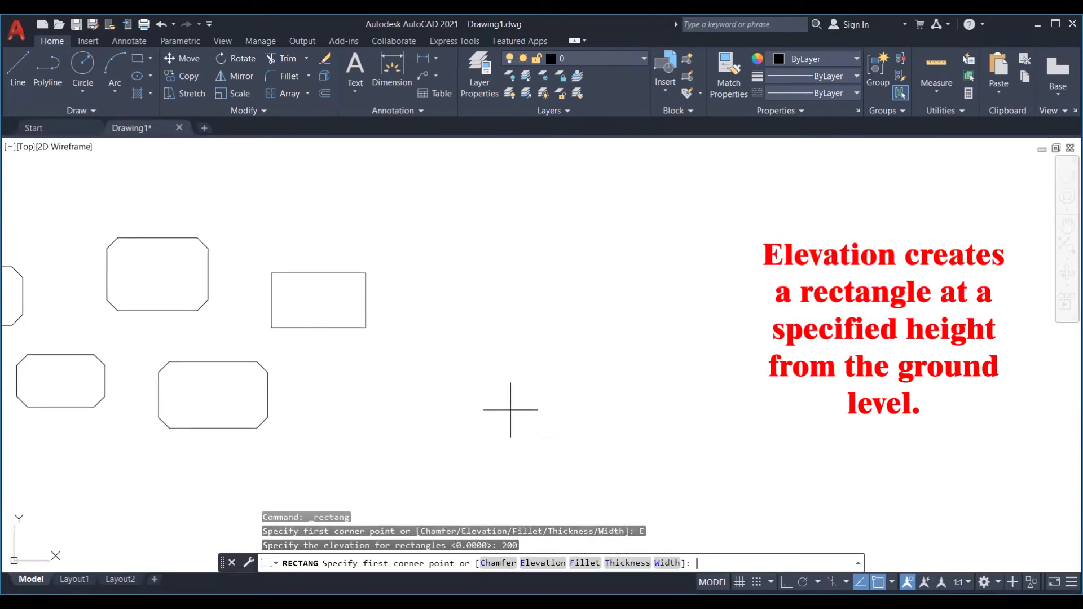
pyautogui.click(508, 314)
pyautogui.scroll(-3, 629, 394)
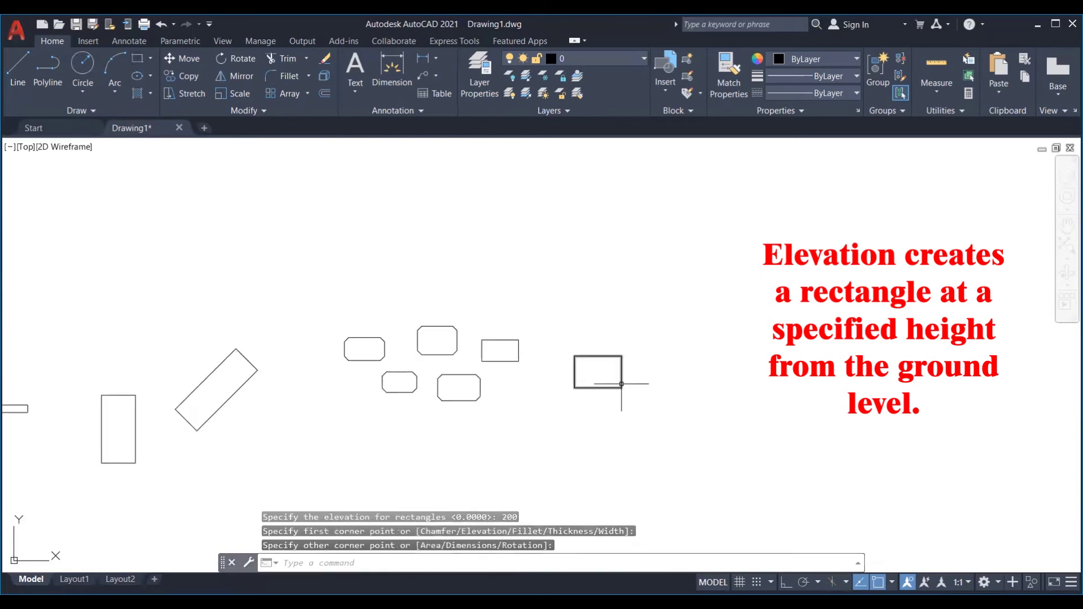
pyautogui.click(621, 387)
# Step: Orbit the drawing in 3D to examine the elevated rectangle's height relative to the others
pyautogui.keyDown('shift'); pyautogui.moveTo(636, 438); pyautogui.dragTo(556, 358, button='middle'); pyautogui.keyUp('shift')
pyautogui.press('F7')
pyautogui.keyDown('shift'); pyautogui.moveTo(641, 387); pyautogui.dragTo(632, 363, button='middle'); pyautogui.keyUp('shift')
pyautogui.press('F7')
pyautogui.keyDown('shift'); pyautogui.moveTo(528, 369); pyautogui.dragTo(515, 447, button='middle'); pyautogui.keyUp('shift')
# Step: Restore the plan view of the current UCS and frame the chamfered and elevated rectangles
pyautogui.write('plan')
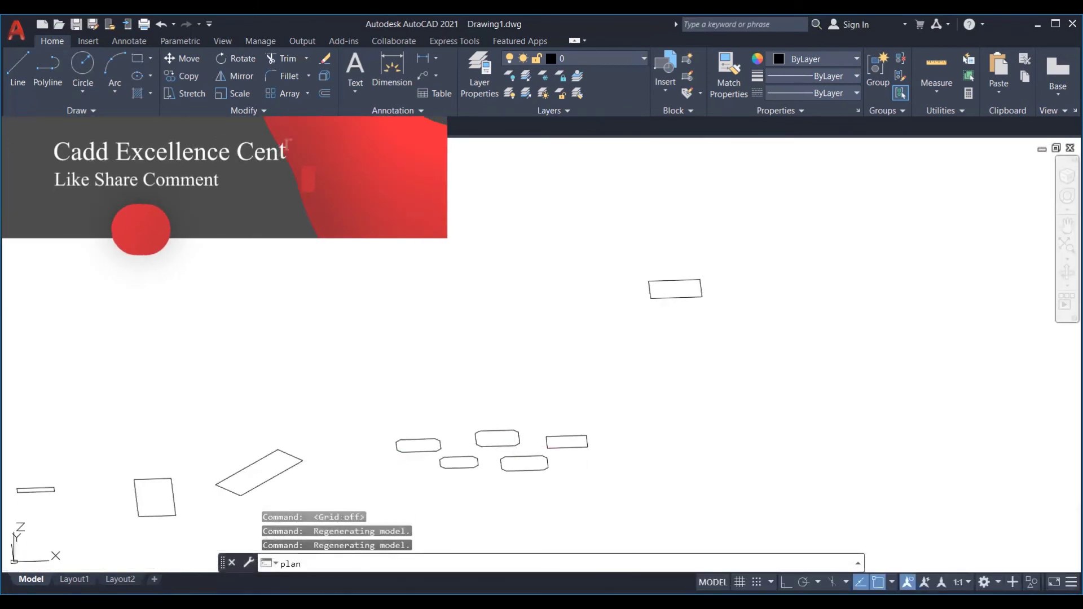
pyautogui.press('Return')
pyautogui.press('Escape')
pyautogui.write('plan')
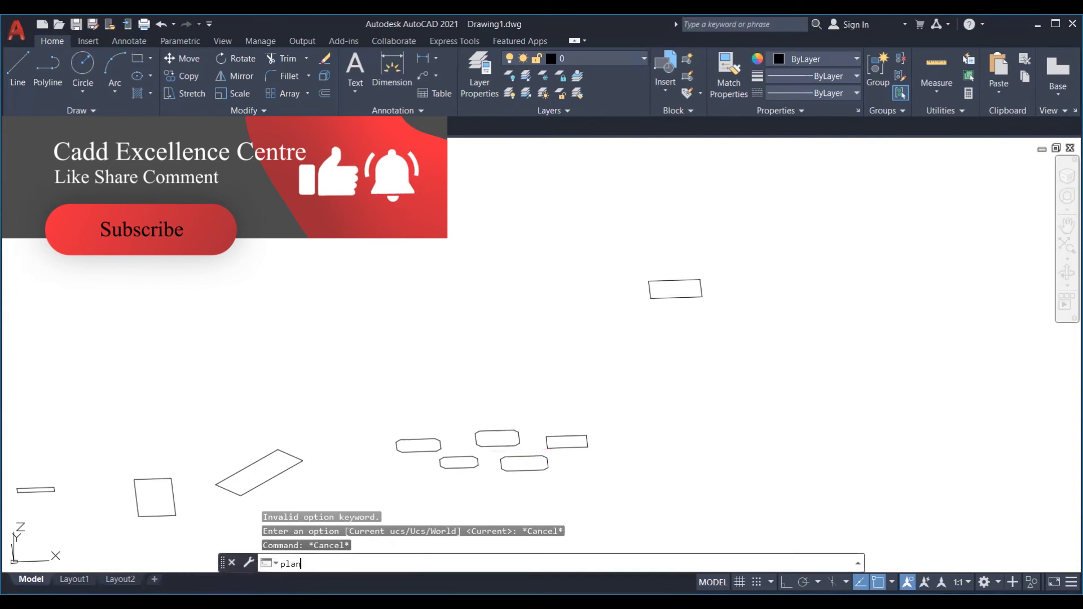
pyautogui.press('Return')
pyautogui.press('Return')
pyautogui.scroll(-6, 511, 450)
pyautogui.moveTo(608, 428)
pyautogui.mouseDown(button='middle')
pyautogui.moveTo(476, 394)
pyautogui.moveTo(462, 348)
pyautogui.mouseUp(button='middle')
pyautogui.scroll(8, 507, 373)
pyautogui.press('Escape')
pyautogui.scroll(-2, 462, 349)
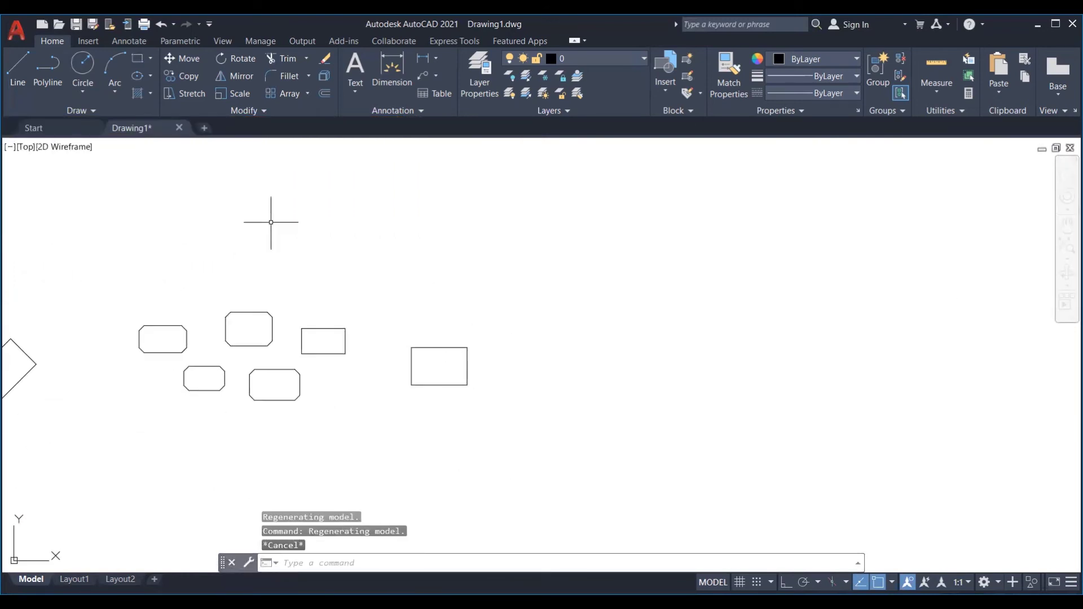
# Step: Start another rectangle and reset its elevation to 0
pyautogui.click(138, 60)
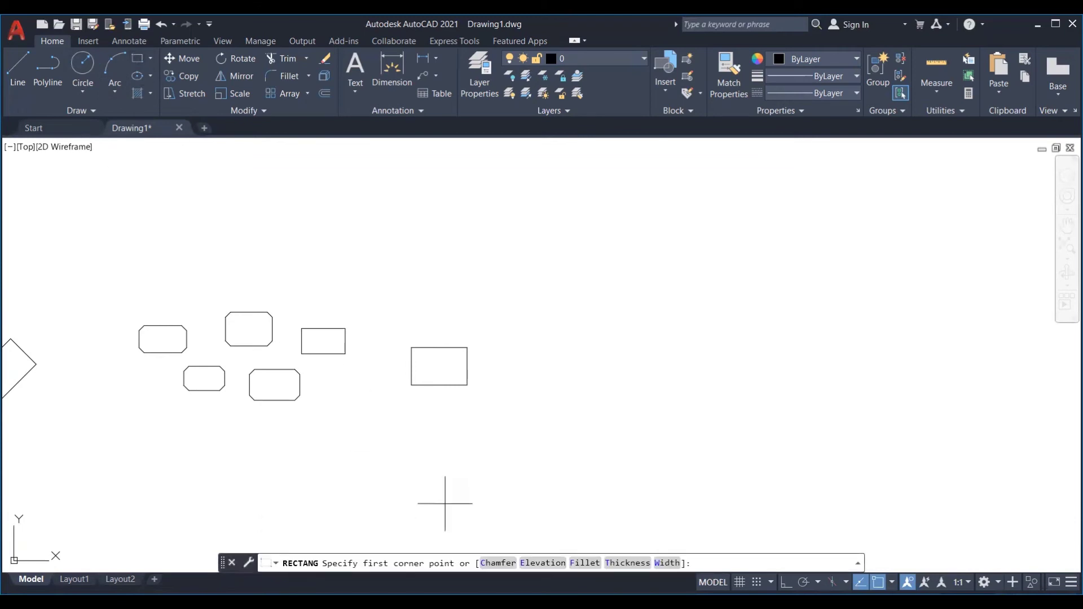
pyautogui.click(543, 563)
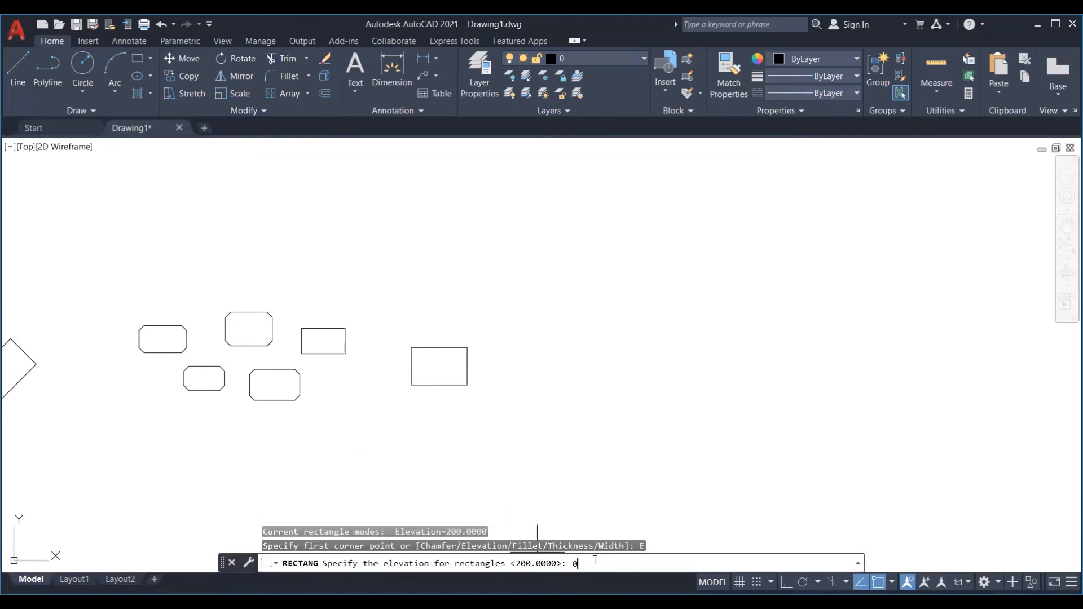
pyautogui.write('0')
pyautogui.press('Return')
# Step: Set the fillet radius to 20 and draw a large rounded rectangle to the right of the elevated one
pyautogui.moveTo(570, 418); pyautogui.dragTo(503, 387, button='middle')
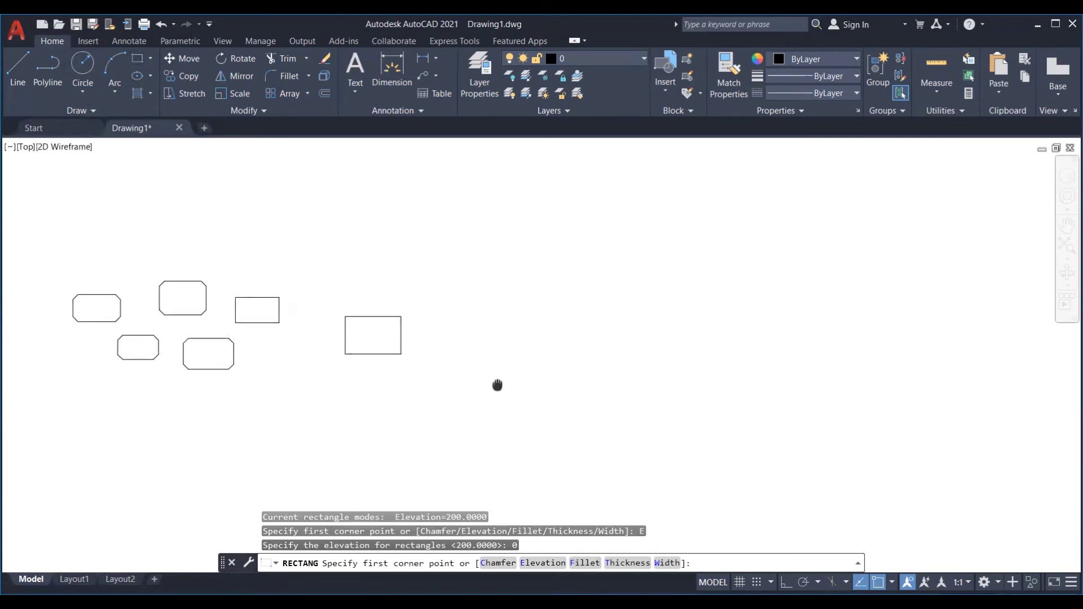
pyautogui.click(583, 563)
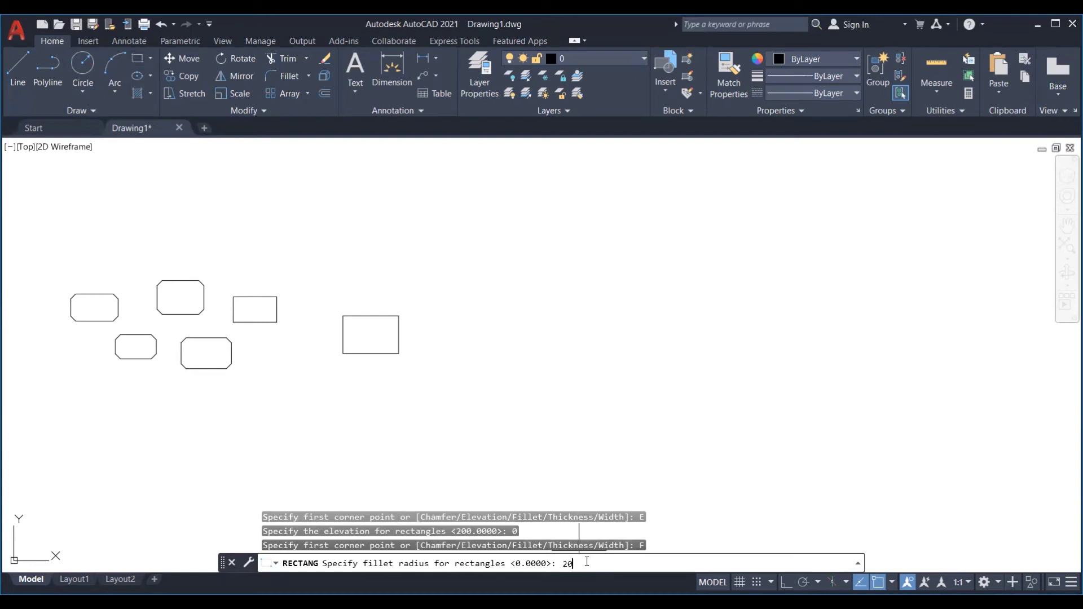
pyautogui.write('20')
pyautogui.press('Return')
pyautogui.moveTo(577, 540); pyautogui.dragTo(470, 471, button='middle')
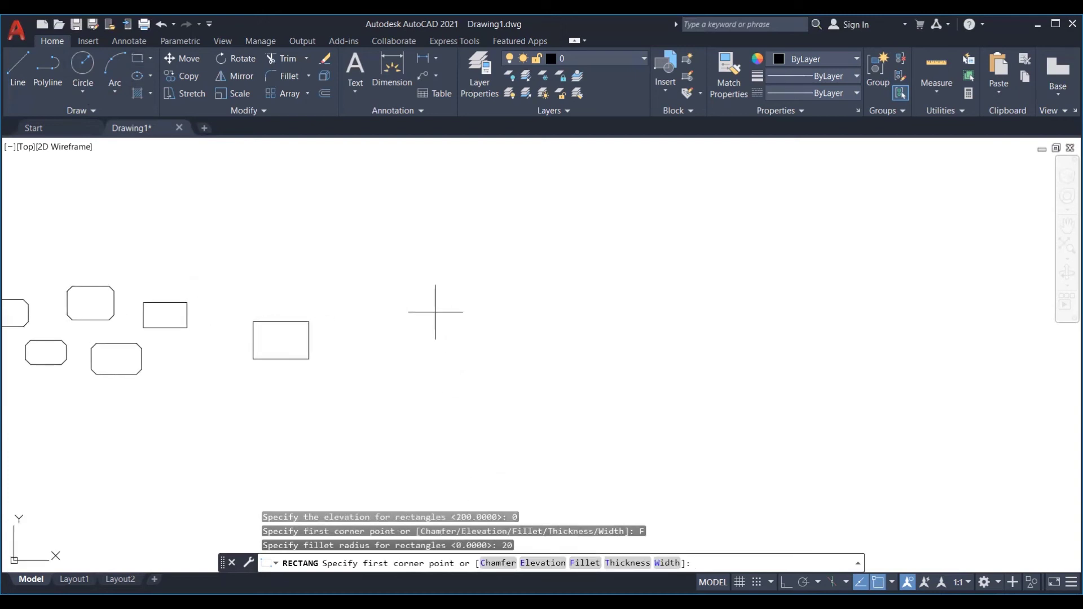
pyautogui.click(413, 291)
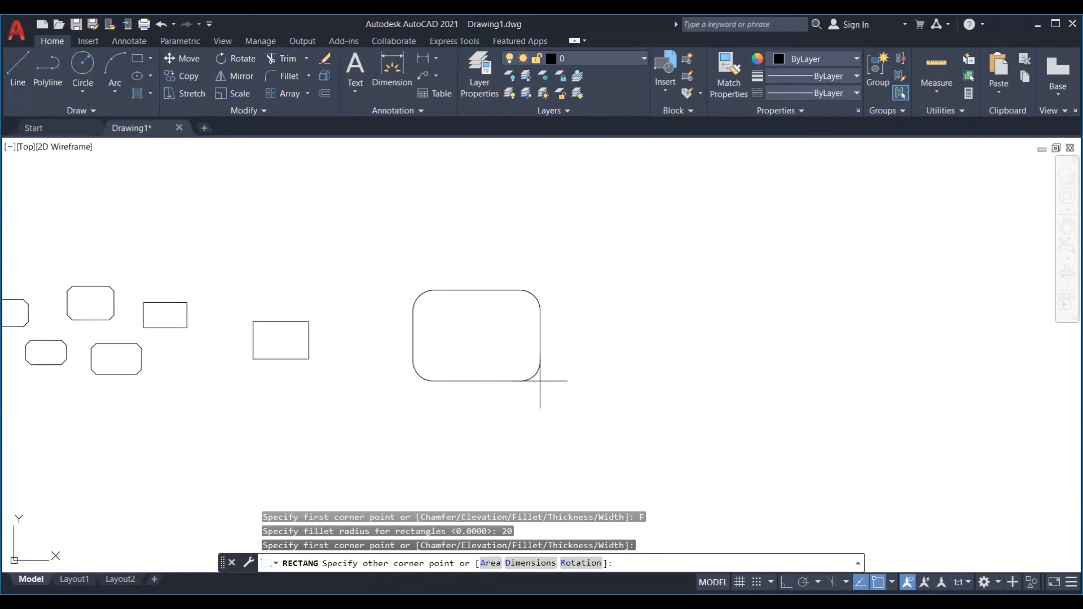
pyautogui.click(542, 383)
pyautogui.moveTo(587, 418); pyautogui.dragTo(462, 412, button='middle')
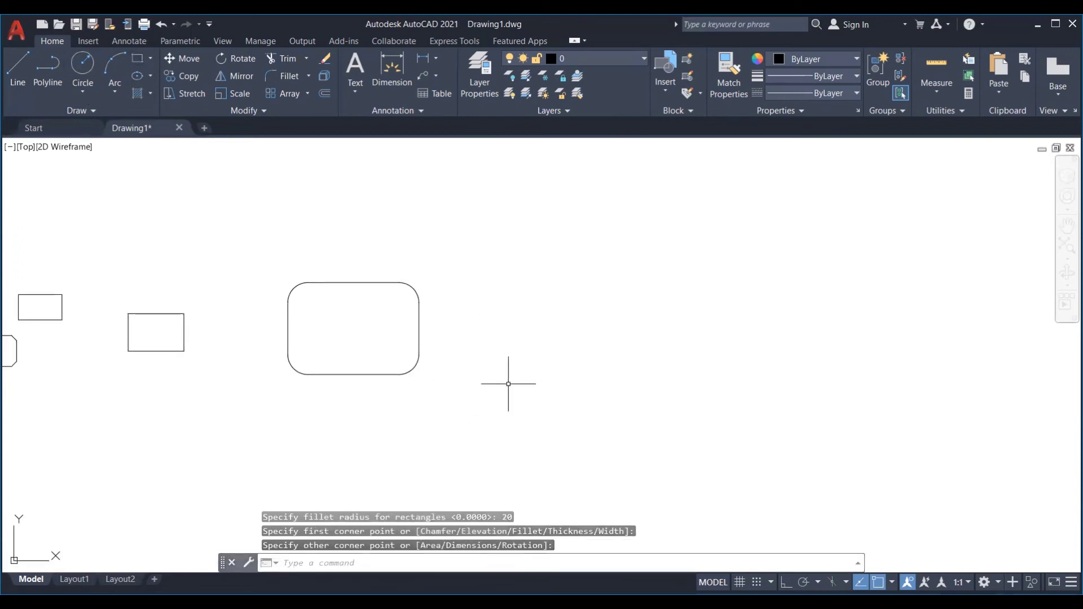
# Step: Draw a rectangle with a fillet radius of 5 to the right of the large rounded one
pyautogui.press('Return')
pyautogui.click(581, 567)
pyautogui.write('5')
pyautogui.press('Return')
pyautogui.scroll(2, 454, 385)
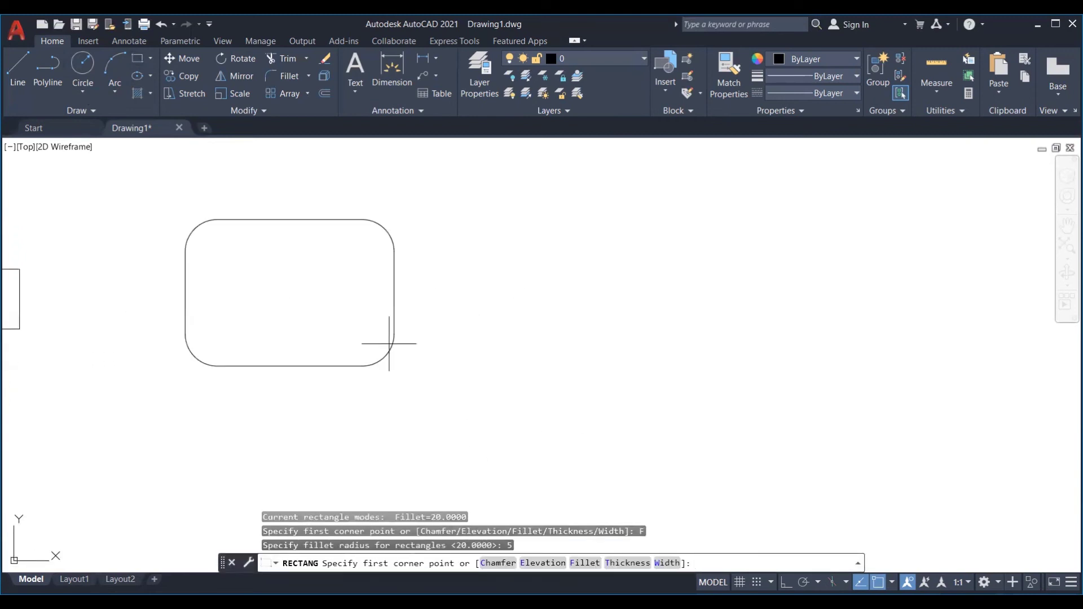
pyautogui.click(452, 266)
pyautogui.click(552, 346)
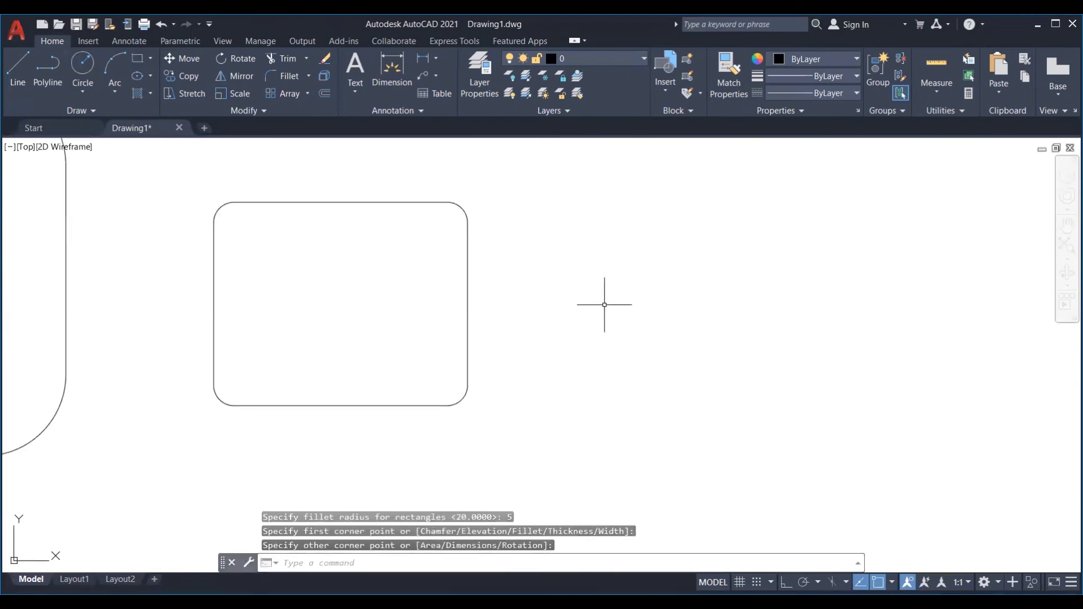
# Step: Draw a smaller rounded rectangle to the right of the previous one with the same fillet radius
pyautogui.press('Return')
pyautogui.click(587, 298)
pyautogui.click(683, 356)
pyautogui.scroll(-2, 679, 361)
# Step: Reset the rectangle fillet radius to 0 and draw a square-cornered rectangle beside the small rounded one
pyautogui.press('Return')
pyautogui.click(583, 563)
pyautogui.write('0')
pyautogui.press('Return')
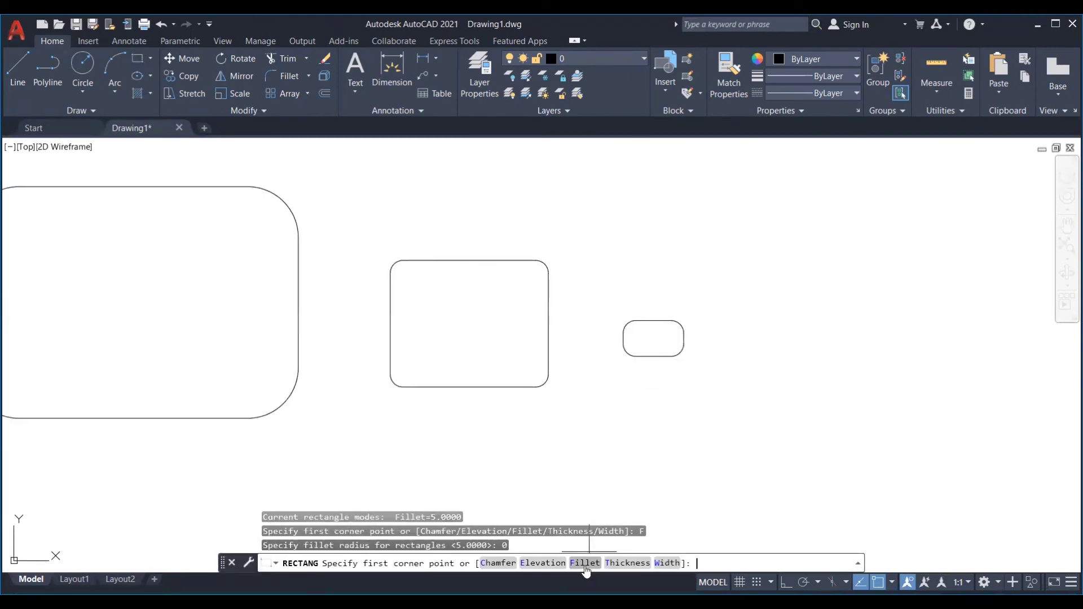
pyautogui.scroll(-2, 329, 398)
pyautogui.click(574, 315)
pyautogui.click(685, 390)
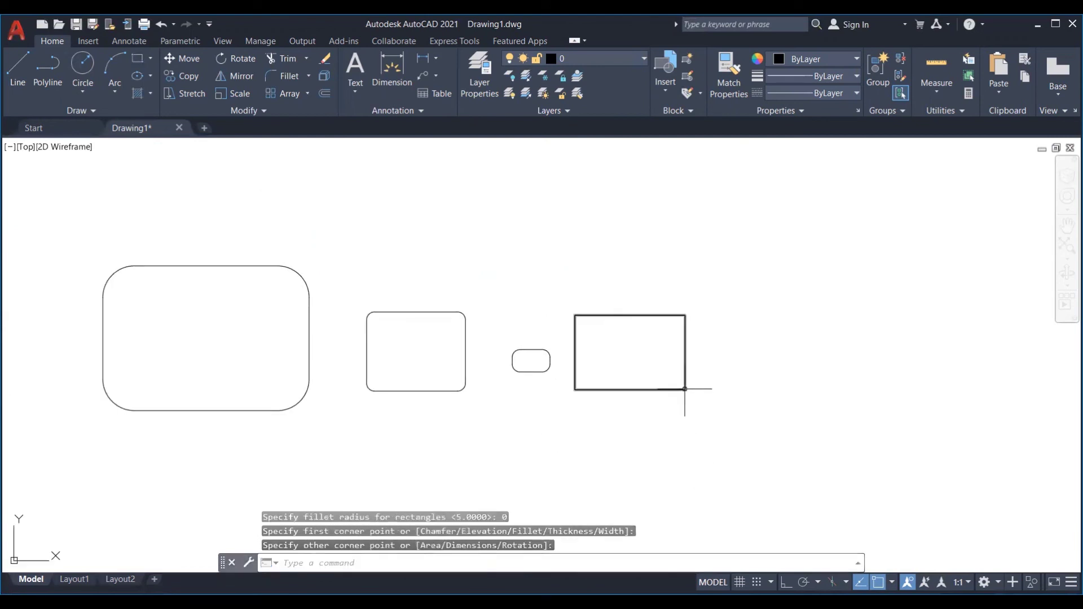
# Step: Draw a rectangle with a thickness of 20 to the right of the square-cornered one and show it in 3D
pyautogui.press('Return')
pyautogui.moveTo(698, 467); pyautogui.dragTo(528, 471, button='middle')
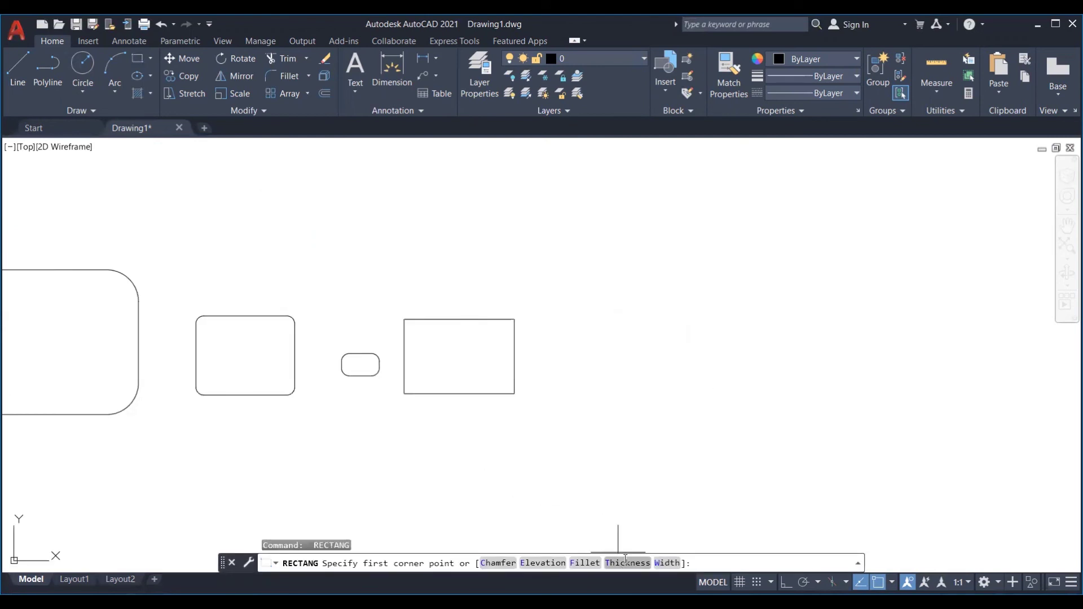
pyautogui.click(624, 560)
pyautogui.write('20')
pyautogui.press('Return')
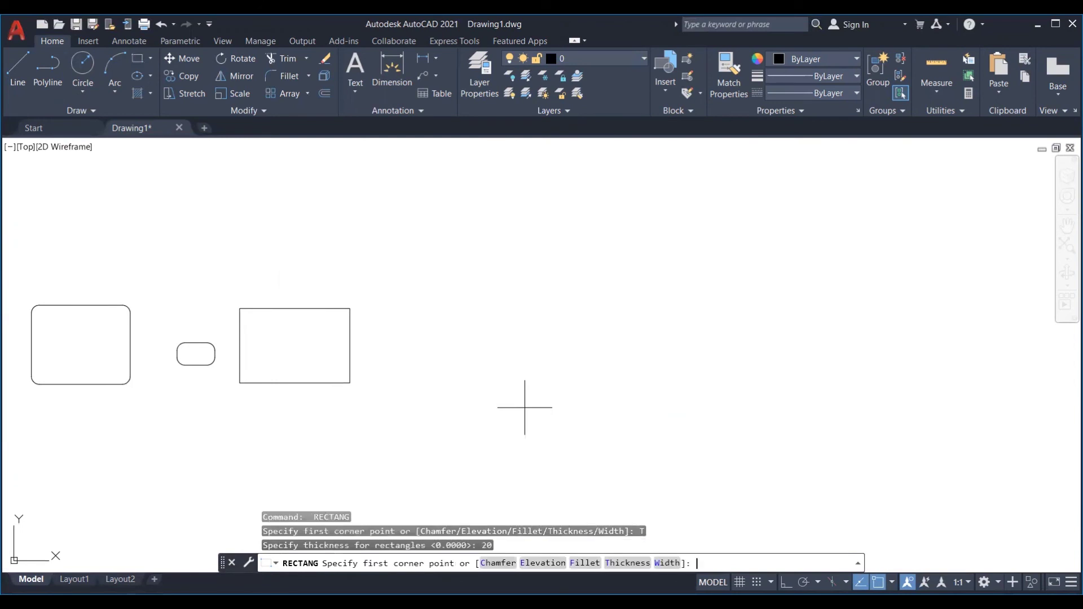
pyautogui.click(489, 339)
pyautogui.click(558, 374)
pyautogui.keyDown('shift'); pyautogui.moveTo(593, 452); pyautogui.dragTo(612, 352, button='middle'); pyautogui.keyUp('shift')
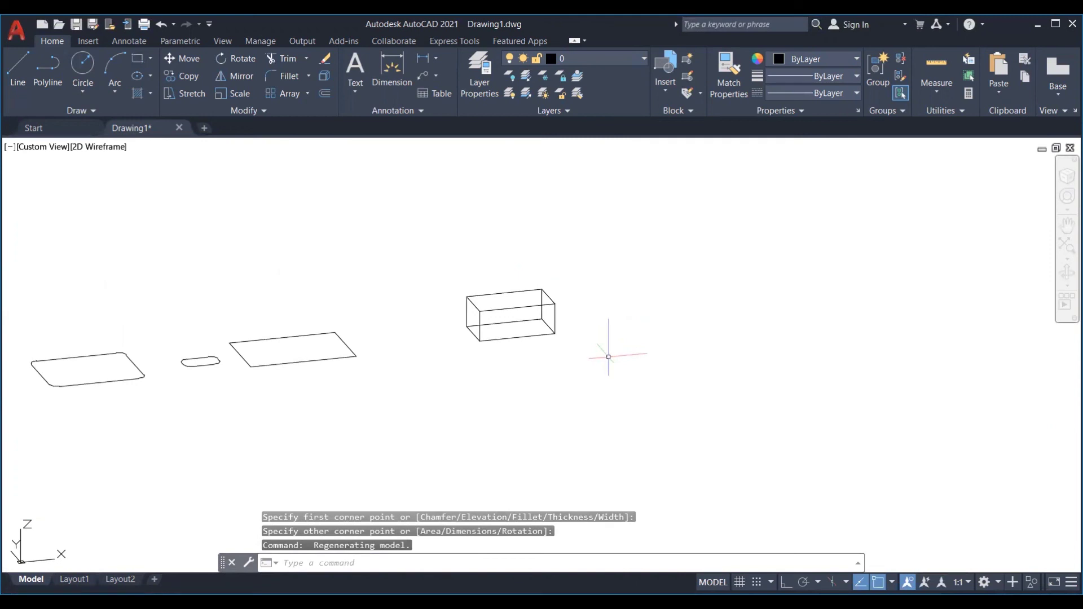
# Step: Draw a rectangle with a thickness of 5 to the right of the taller box and compare both in 3D
pyautogui.press('space')
pyautogui.write('t')
pyautogui.press('Return')
pyautogui.write('5')
pyautogui.press('Return')
pyautogui.click(584, 314)
pyautogui.click(698, 321)
pyautogui.scroll(3, 570, 319)
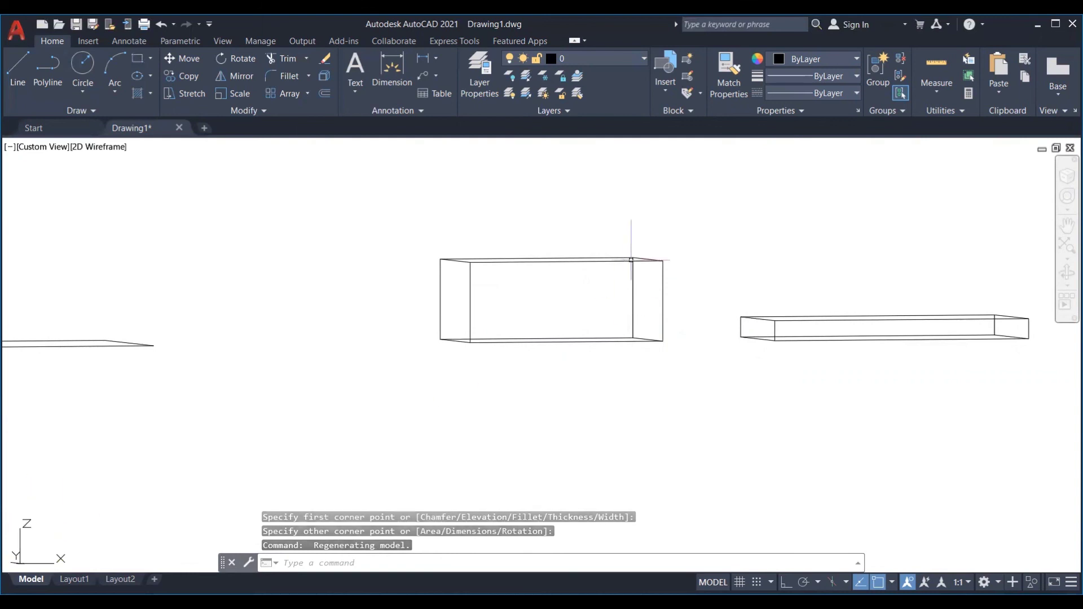
pyautogui.scroll(-5, 658, 305)
pyautogui.keyDown('shift'); pyautogui.moveTo(657, 305); pyautogui.dragTo(631, 414, button='middle'); pyautogui.keyUp('shift')
# Step: Return the drawing from the 3D view to the top plan view
pyautogui.write('plan')
pyautogui.press('Return')
pyautogui.press('Escape')
pyautogui.write('plan')
pyautogui.press('Return')
pyautogui.press('Escape')
pyautogui.write('plan')
pyautogui.press('Return')
pyautogui.press('Return')
# Step: Reset the rectangle thickness to 0 and draw a flat rectangle above the two thickened ones
pyautogui.scroll(4, 435, 383)
pyautogui.write('rec')
pyautogui.press('Return')
pyautogui.click(618, 563)
pyautogui.write('0')
pyautogui.press('Return')
pyautogui.click(285, 245)
pyautogui.click(417, 313)
# Step: Draw a rectangle with a line width of 5 to the right of the thin-lined rectangles
pyautogui.press('Return')
pyautogui.write('5')
pyautogui.press('Return')
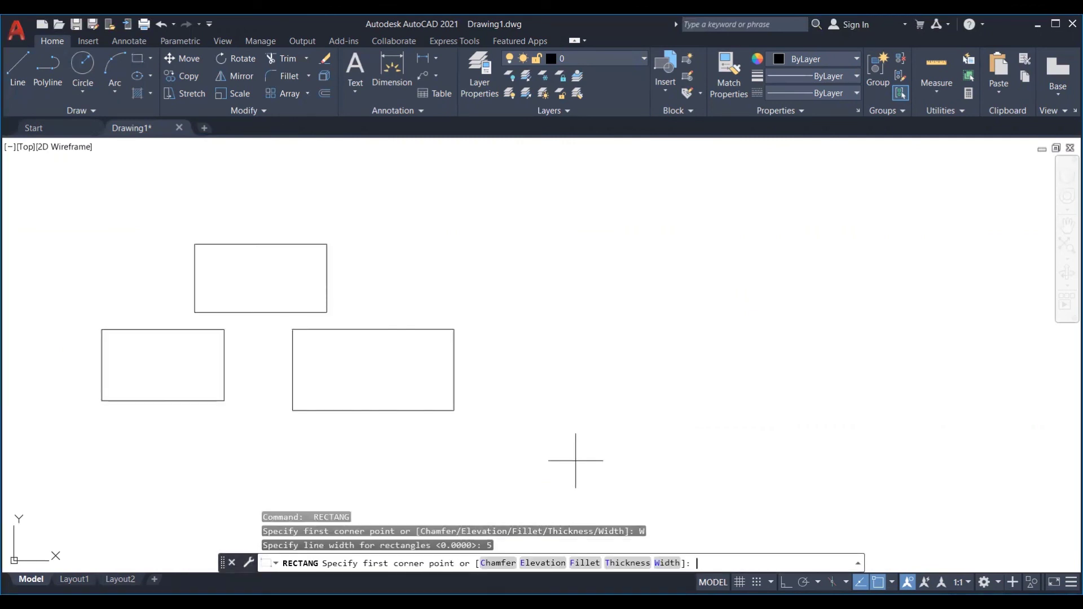
pyautogui.click(536, 353)
pyautogui.click(714, 448)
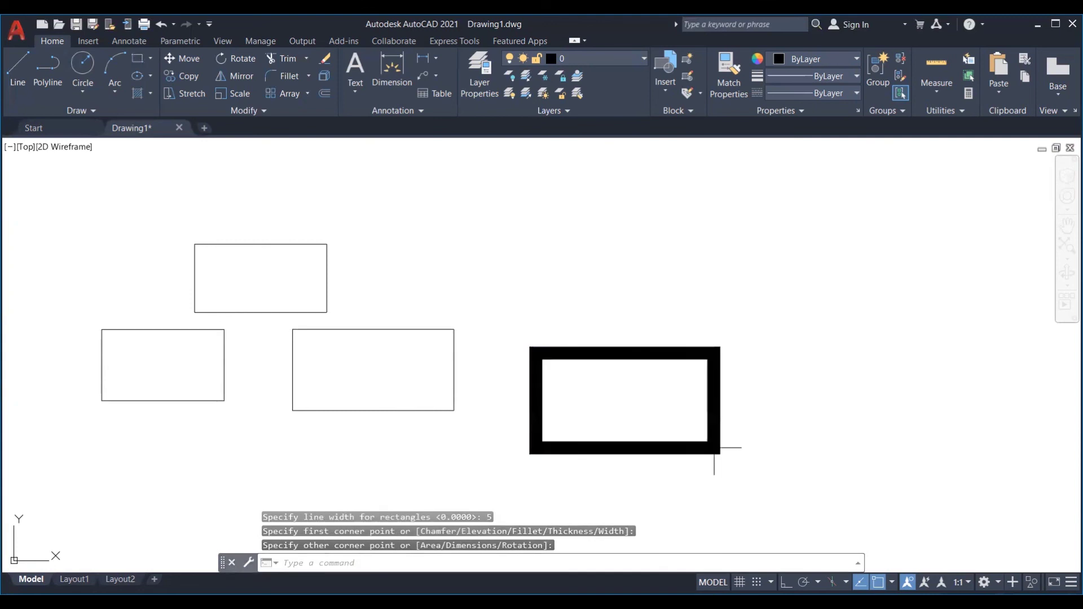
# Step: Draw a smaller rectangle with a line width of 2 to the right of the previous wide-lined one
pyautogui.moveTo(681, 437); pyautogui.dragTo(598, 403, button='middle')
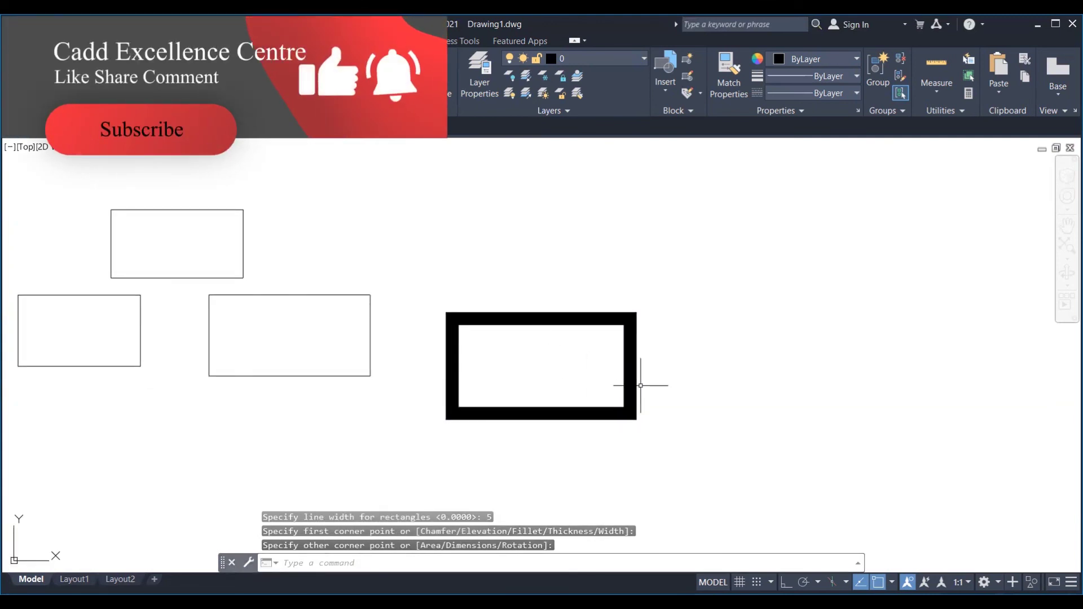
pyautogui.press('Return')
pyautogui.write('w')
pyautogui.press('Return')
pyautogui.write('2')
pyautogui.press('Return')
pyautogui.click(671, 352)
pyautogui.click(790, 426)
# Step: Draw a rectangle with a line width of 15 to the right of the small wide-lined rectangle
pyautogui.moveTo(797, 479); pyautogui.dragTo(690, 472, button='middle')
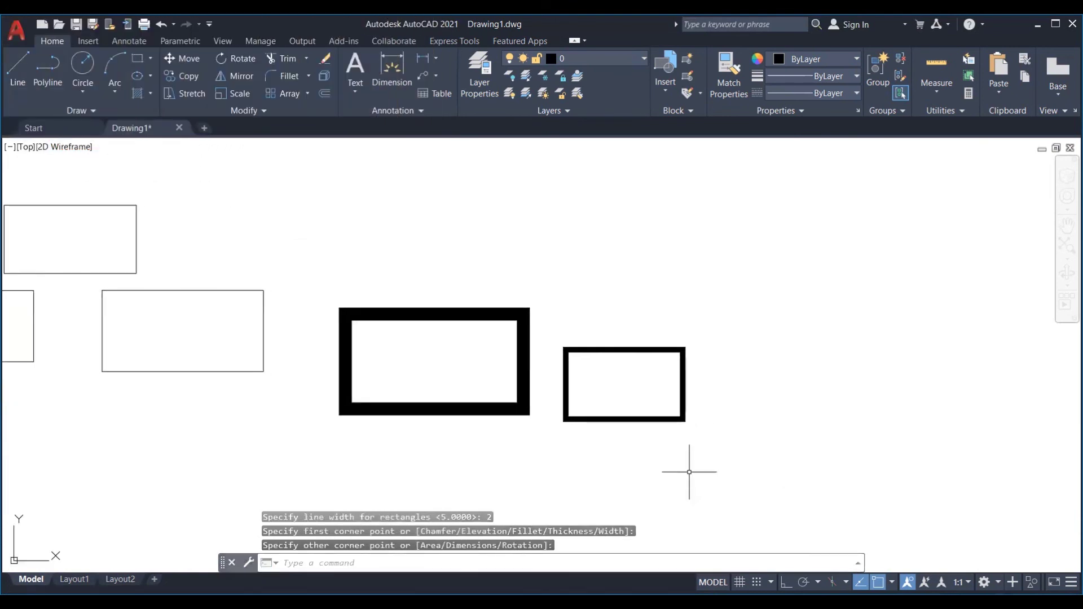
pyautogui.press('Return')
pyautogui.click(663, 566)
pyautogui.write('15')
pyautogui.press('Return')
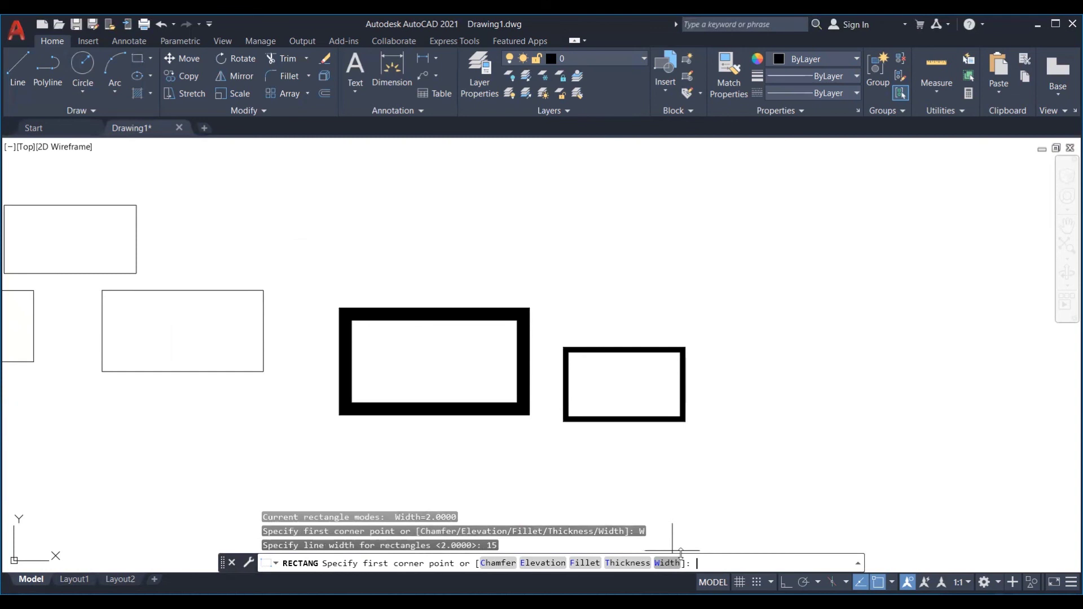
pyautogui.click(719, 268)
pyautogui.click(920, 406)
# Step: Draw a much larger rectangle to the right of the previous one, keeping the line width of 15
pyautogui.scroll(-2, 781, 430)
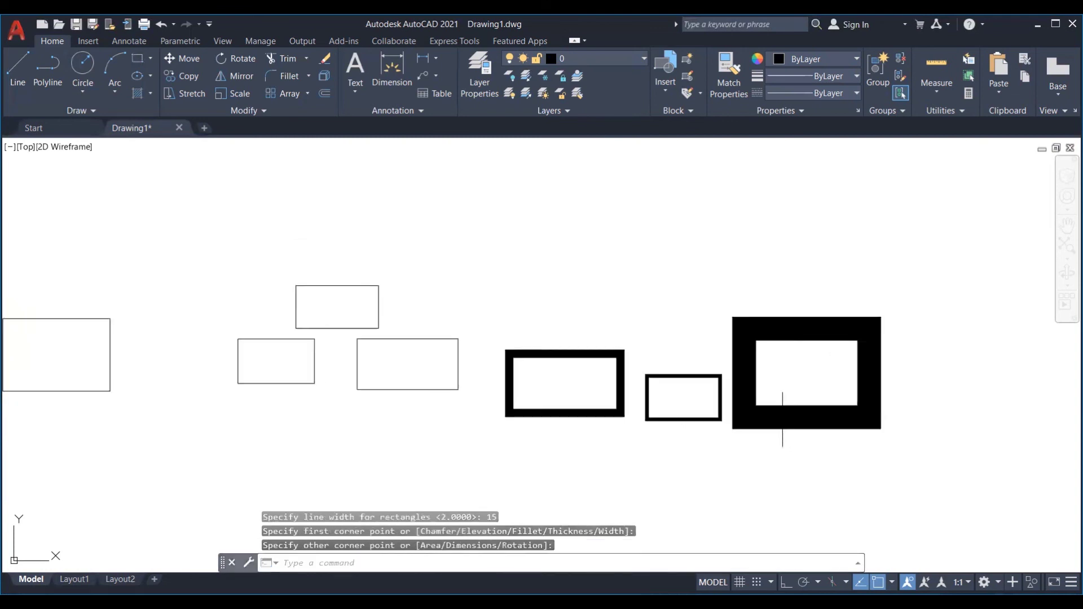
pyautogui.moveTo(780, 430); pyautogui.dragTo(503, 432, button='middle')
pyautogui.click(662, 238)
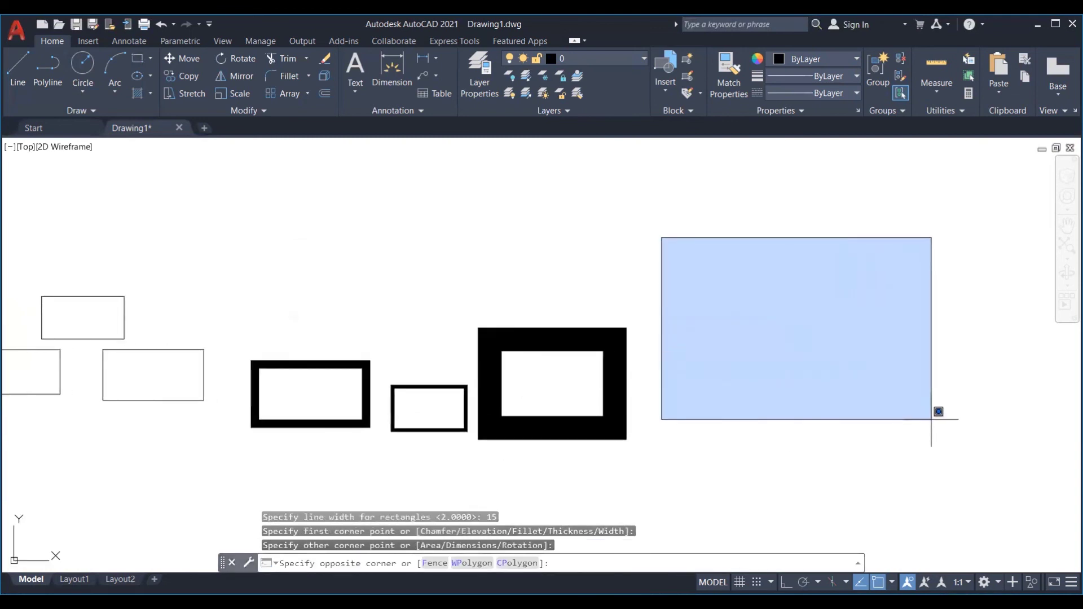
pyautogui.click(931, 418)
pyautogui.press('Return')
pyautogui.click(692, 244)
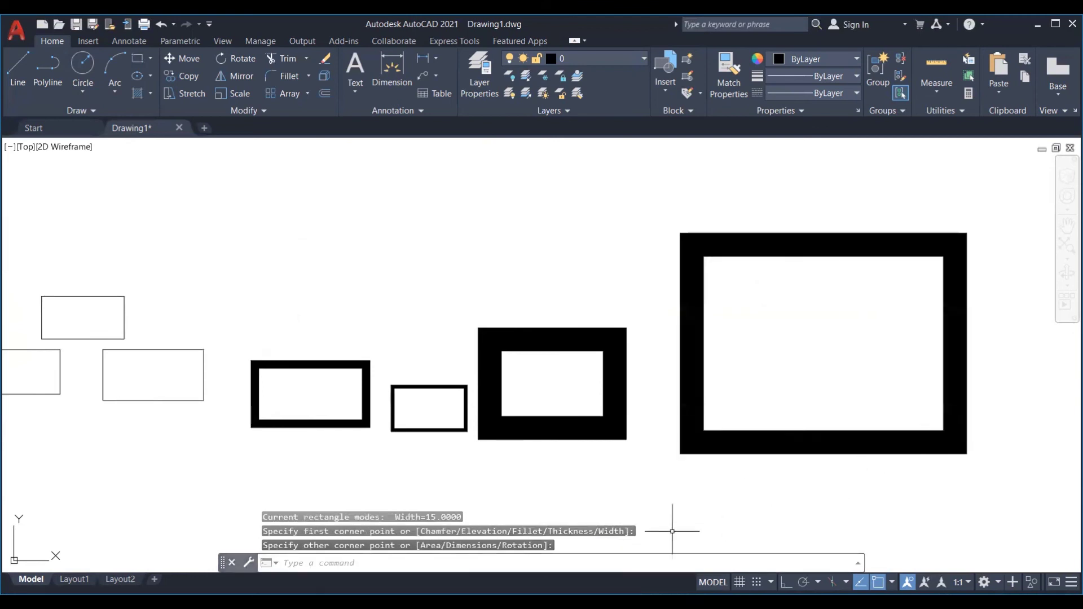
# Step: Reset the rectangle line width to 0 and draw a thin-lined rectangle above the row of wide-lined ones
pyautogui.press('Return')
pyautogui.write('W')
pyautogui.press('Return')
pyautogui.write('0')
pyautogui.press('Return')
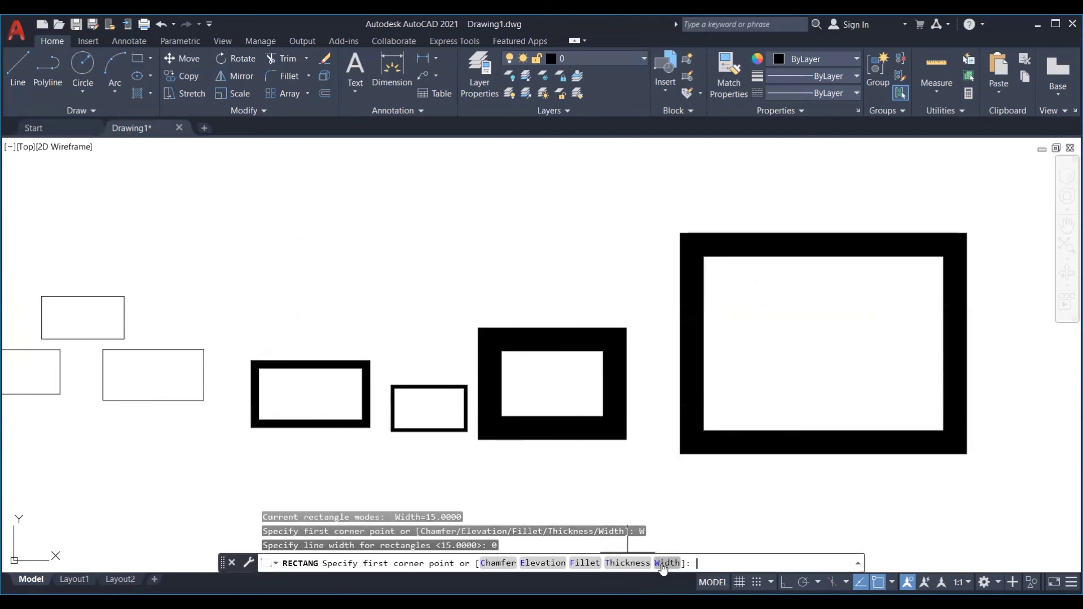
pyautogui.click(308, 202)
pyautogui.click(434, 275)
pyautogui.scroll(-6, 502, 433)
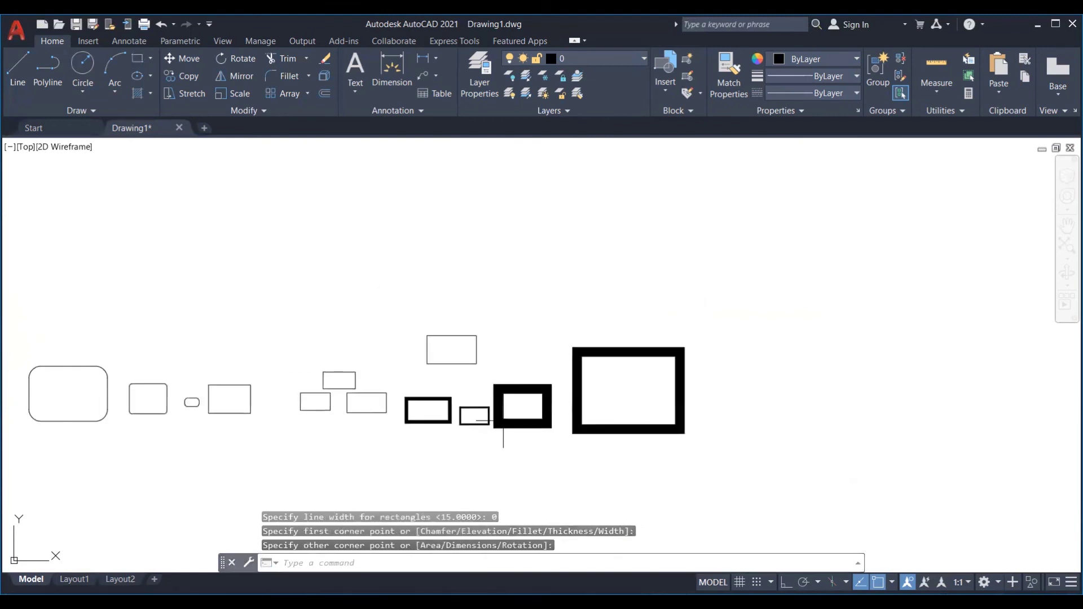